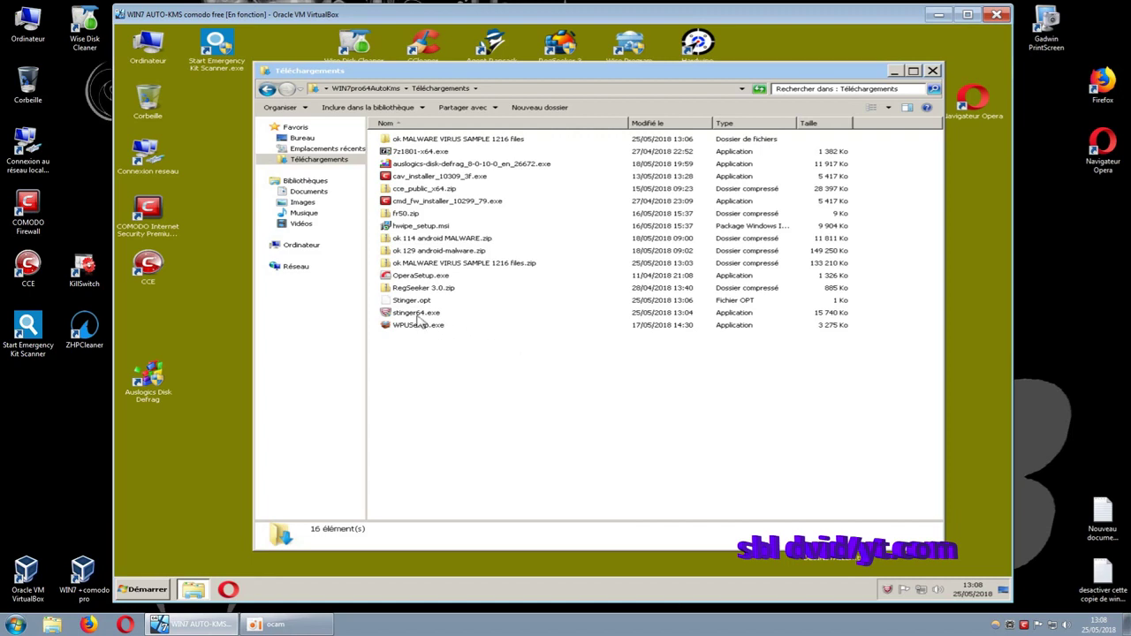
- Examine the ok MALWARE VIRUS SAMPLE 1216 files folder and its "infected by comodo" subfolder, then return to the Téléchargements folder
click(419, 316)
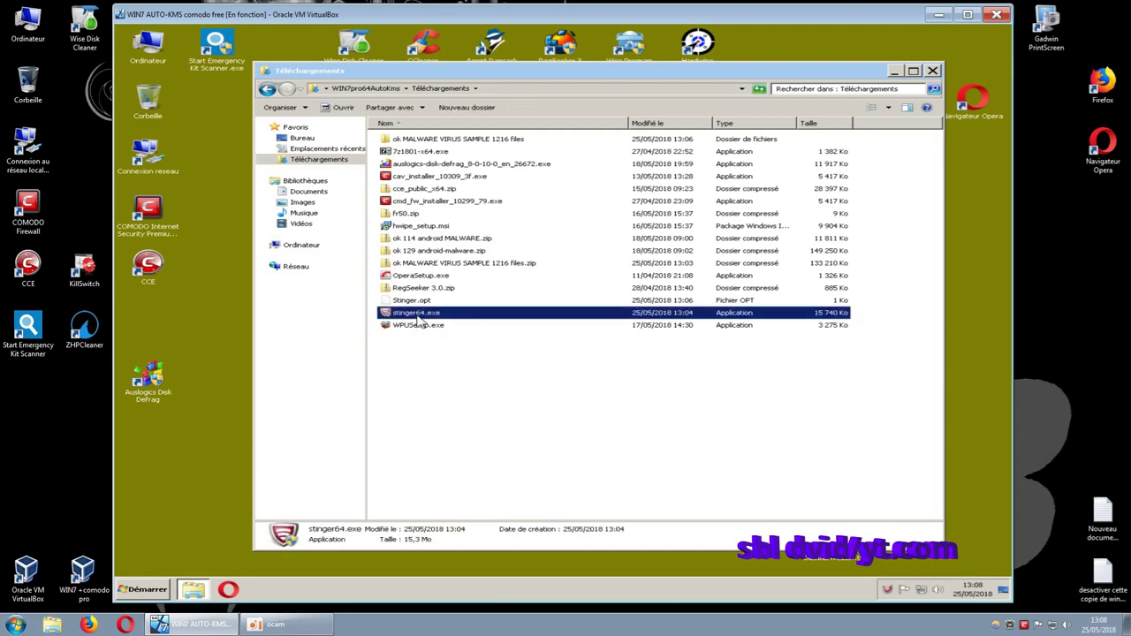
click(641, 399)
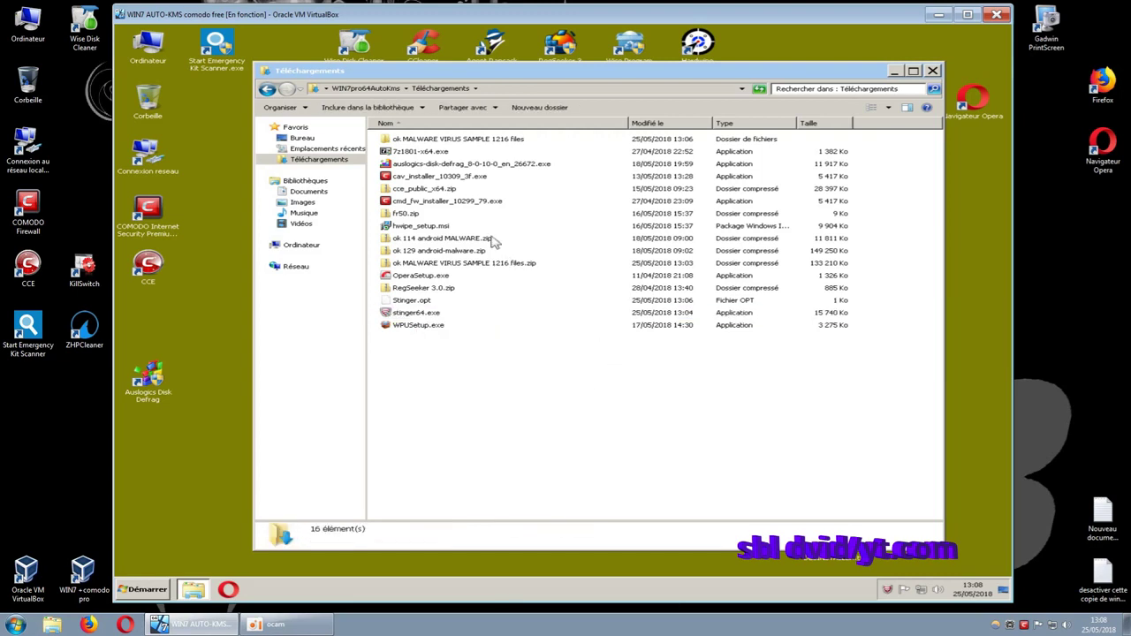
mouse_move(484, 141)
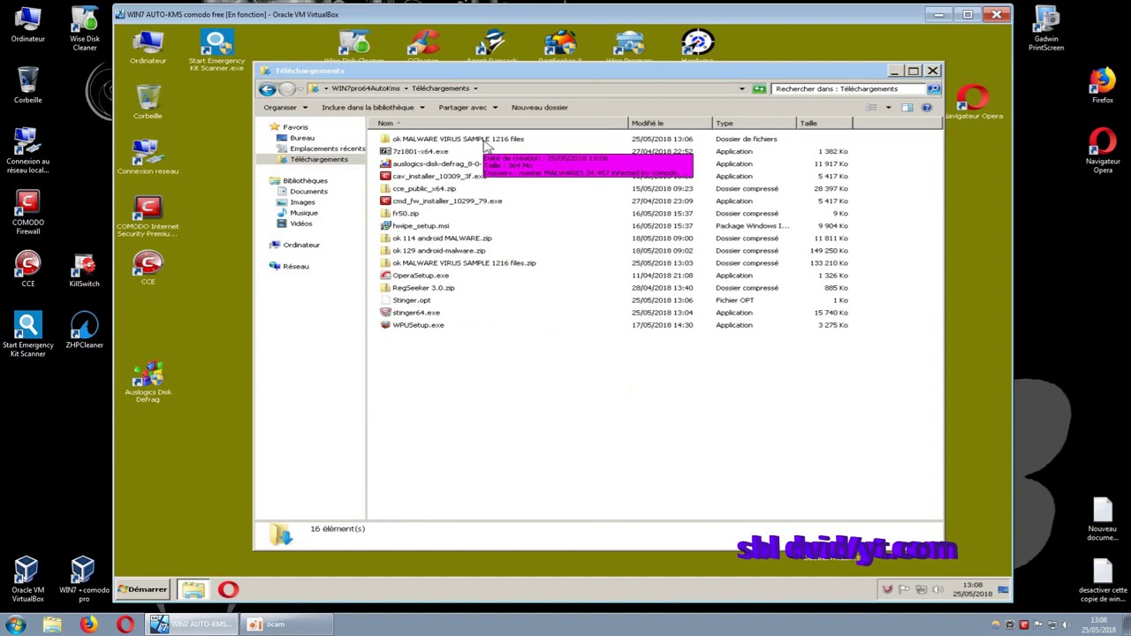
mouse_move(592, 180)
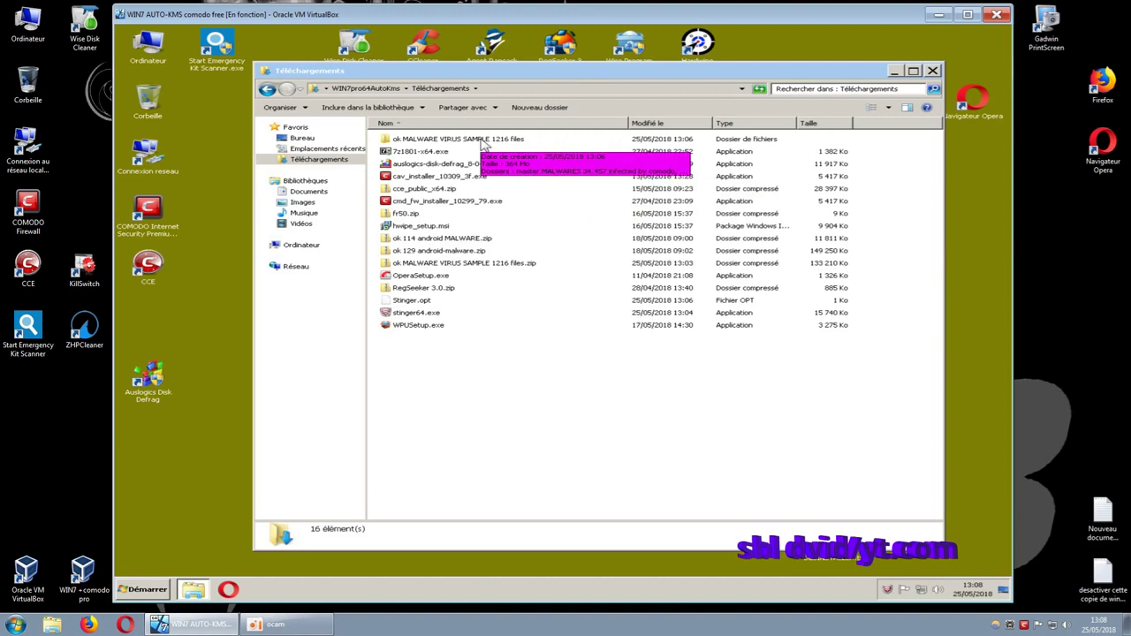
double_click(483, 142)
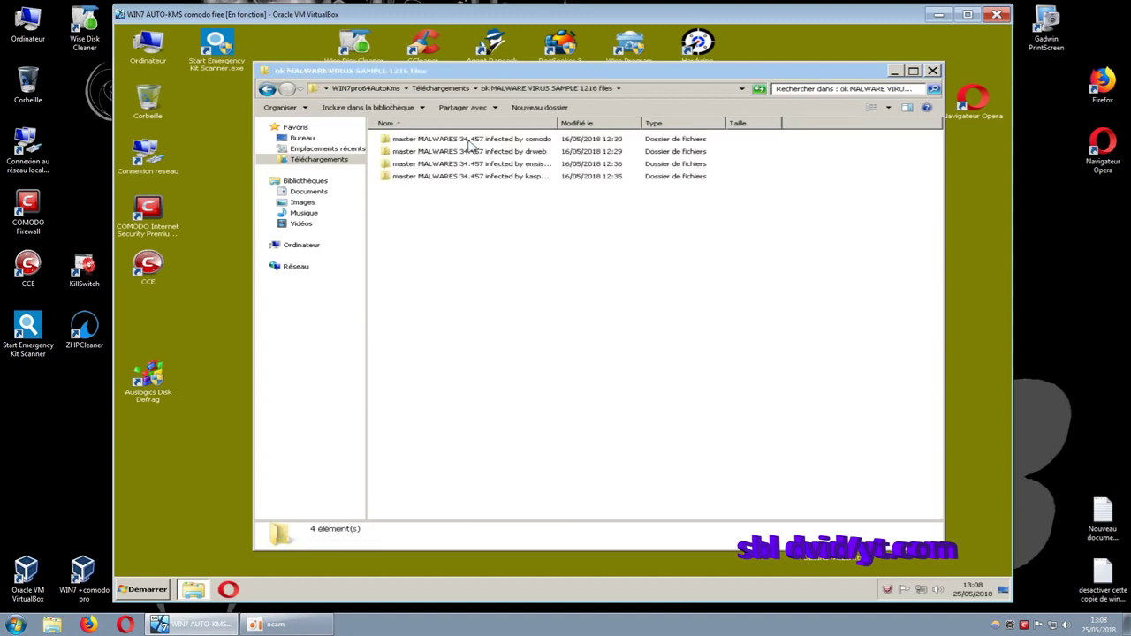
click(267, 90)
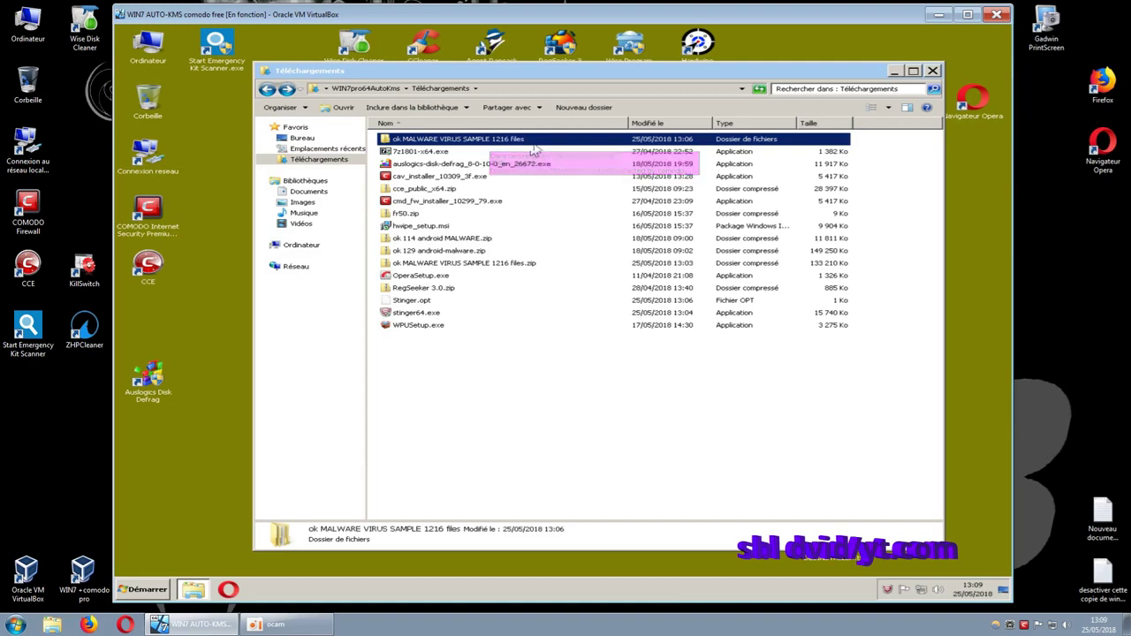
double_click(483, 145)
double_click(481, 144)
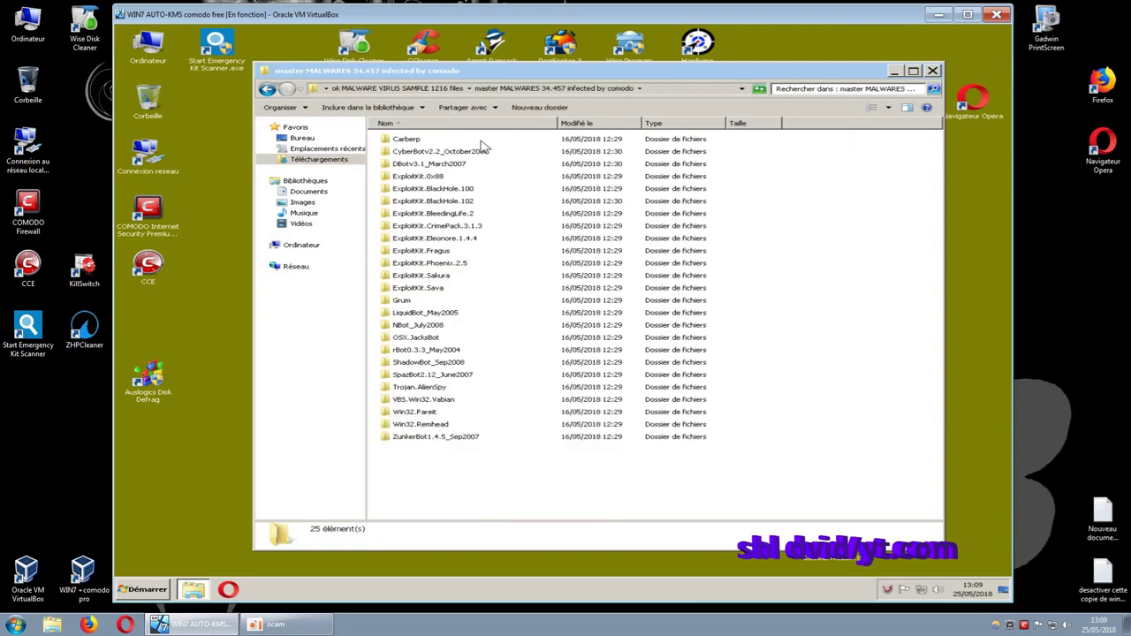
click(267, 89)
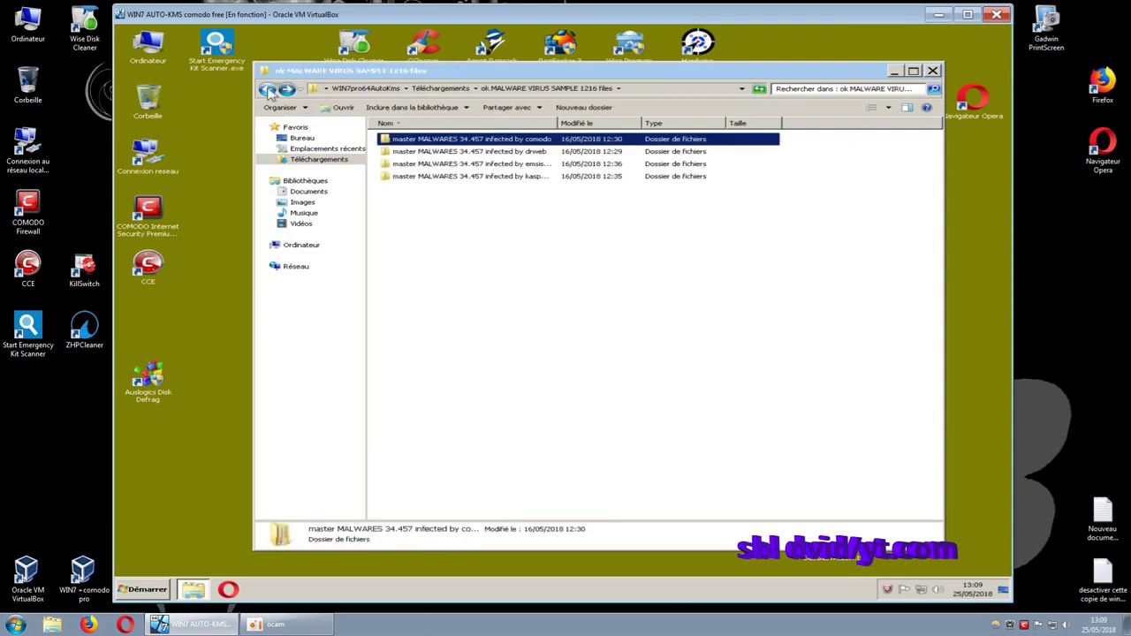
click(267, 89)
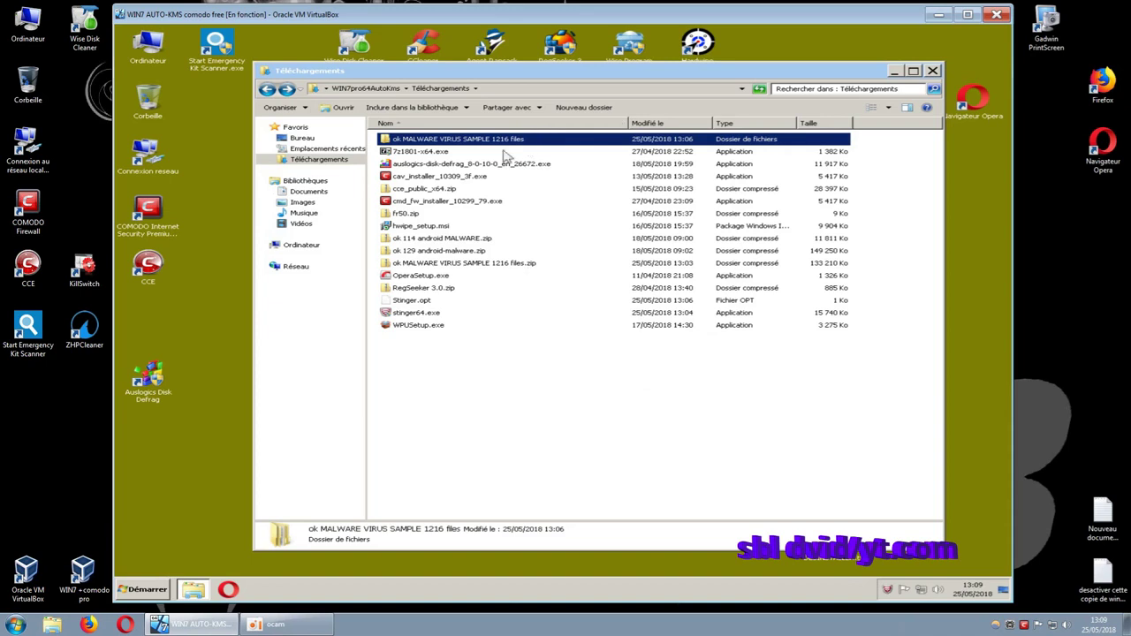
- Launch stinger64.exe from Téléchargements, close the folder window and accept the McAfee licence agreement
click(431, 315)
double_click(431, 315)
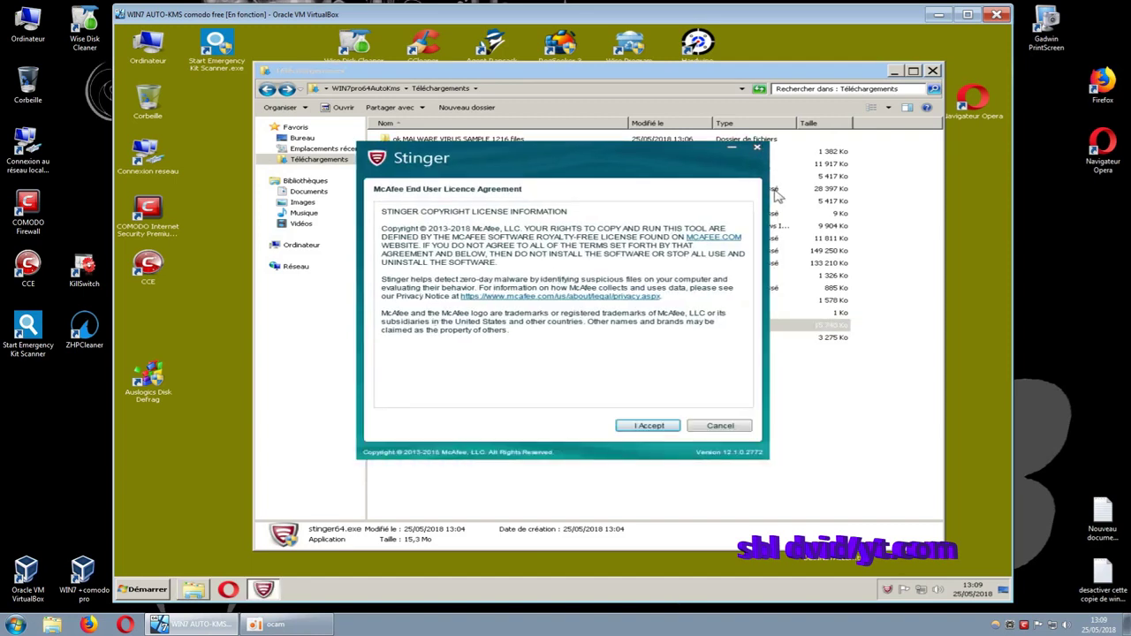
click(932, 71)
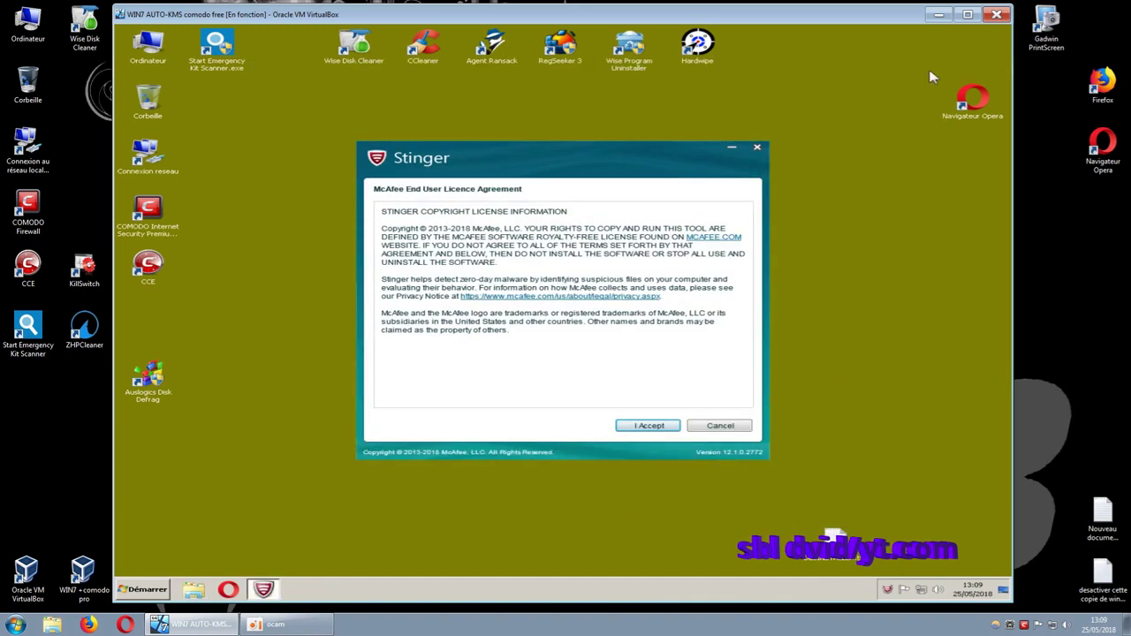
drag(636, 156, 619, 123)
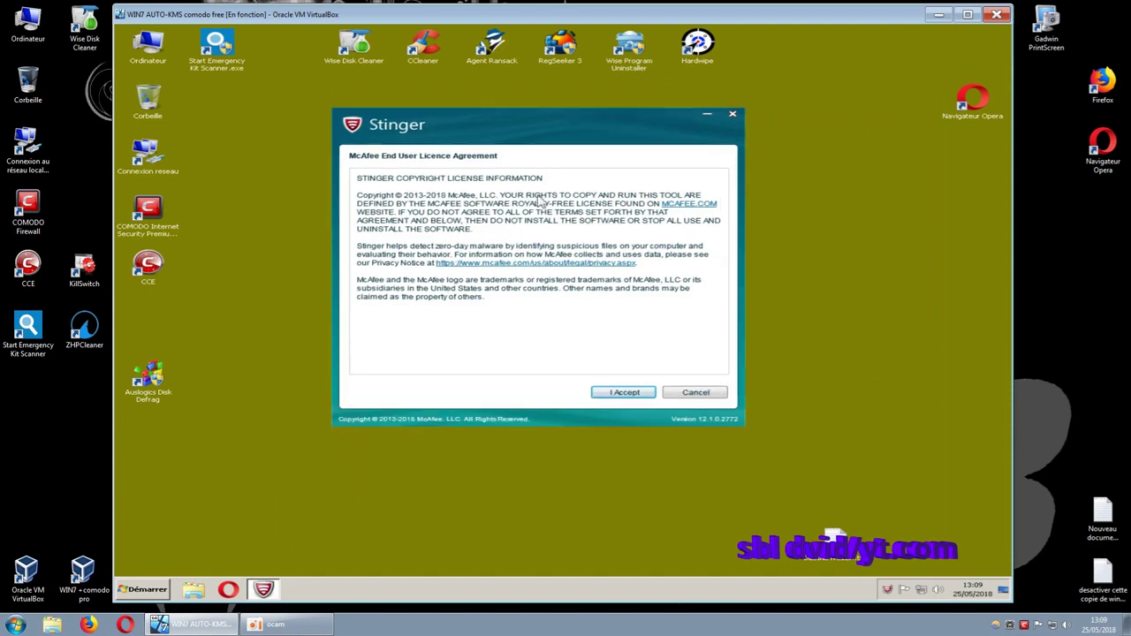
click(629, 394)
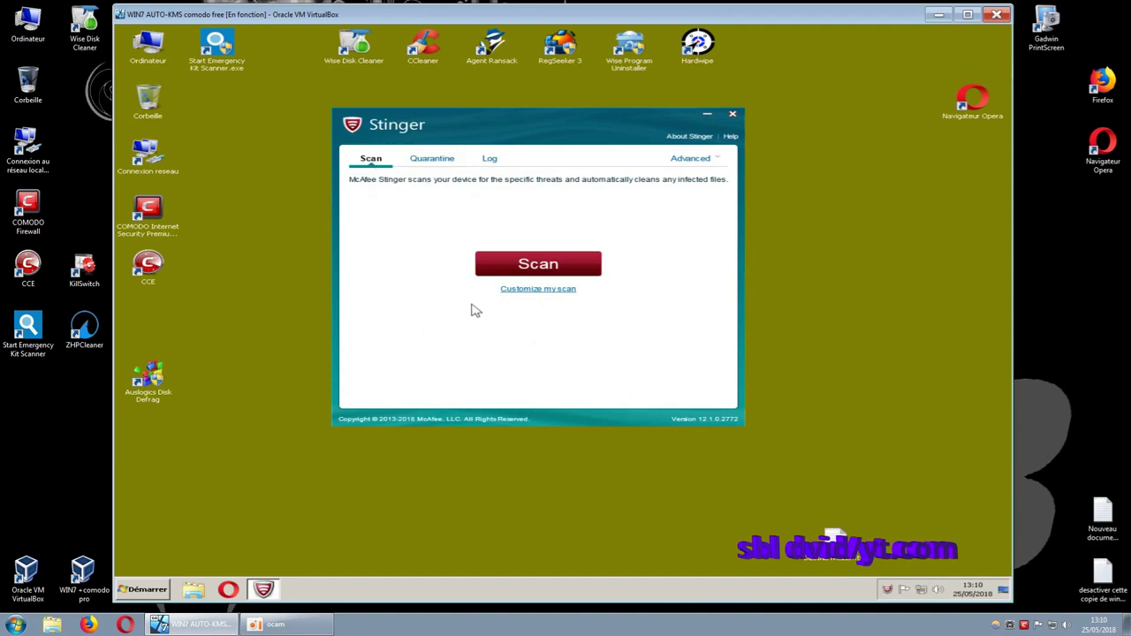
- Try a custom scan of only the ok MALWARE VIRUS SAMPLE 1216 files folder in the WIN7pro64AutoKms user's Téléchargements folder
click(538, 291)
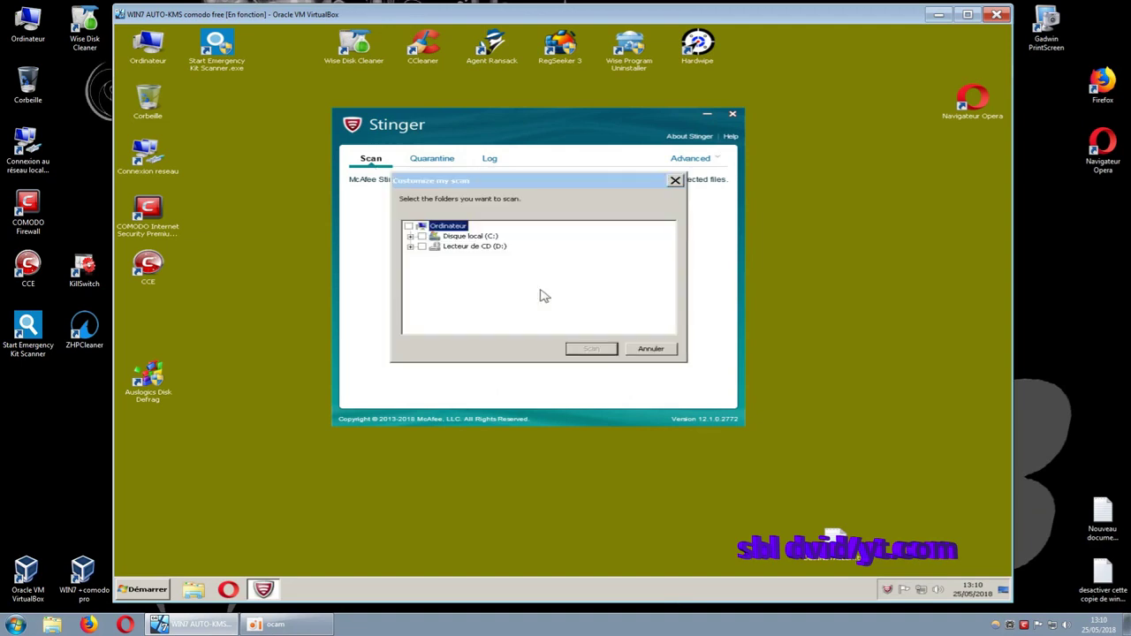
click(410, 237)
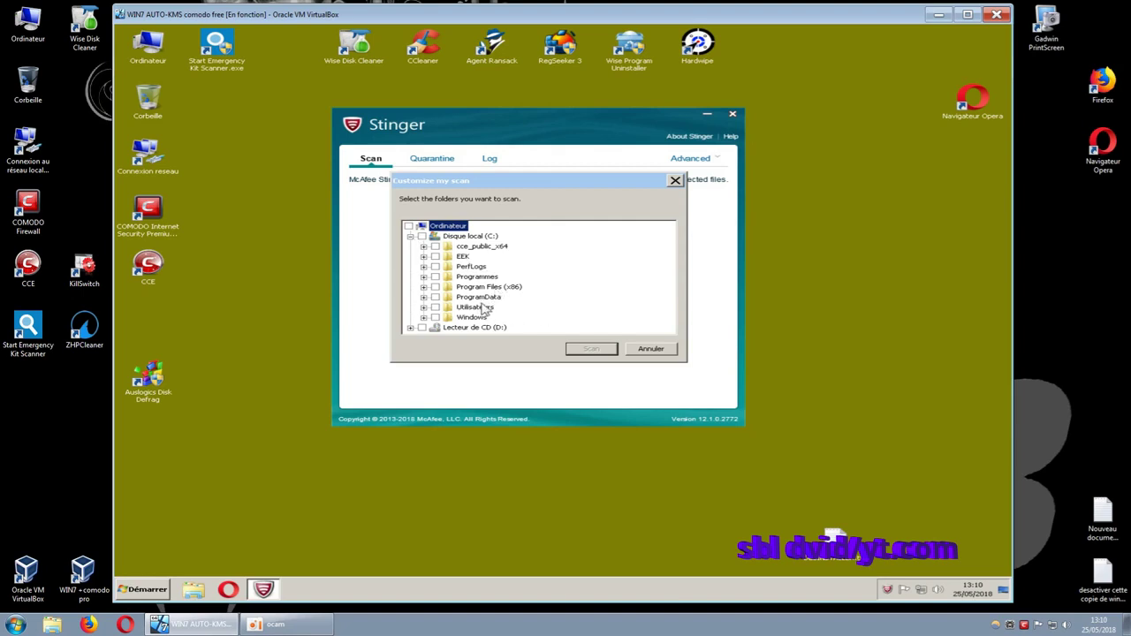
click(423, 306)
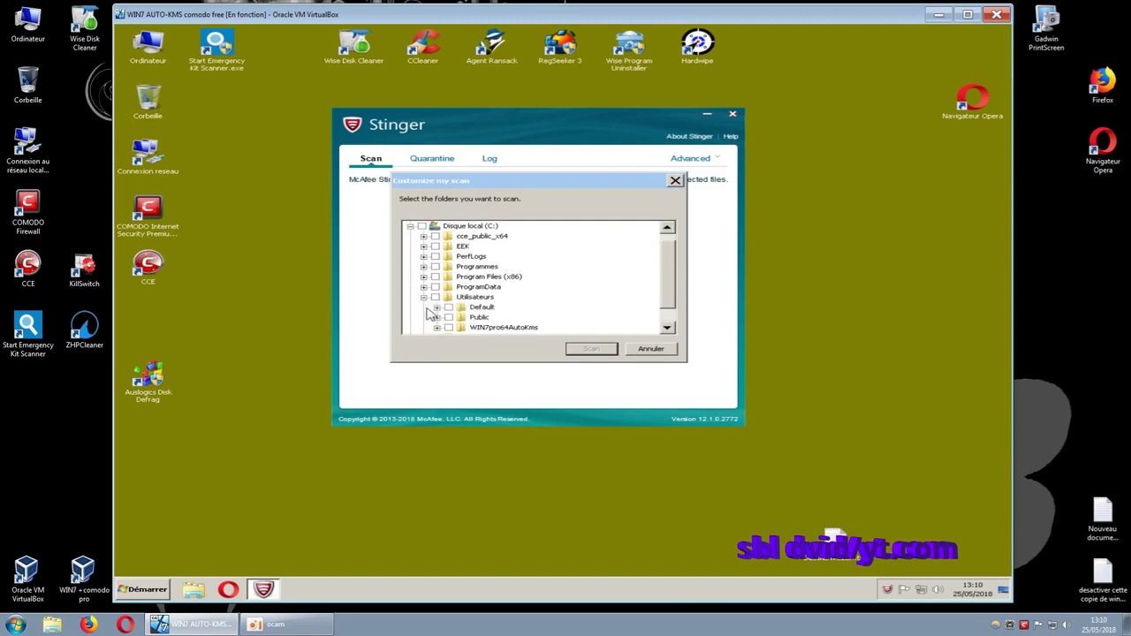
click(669, 309)
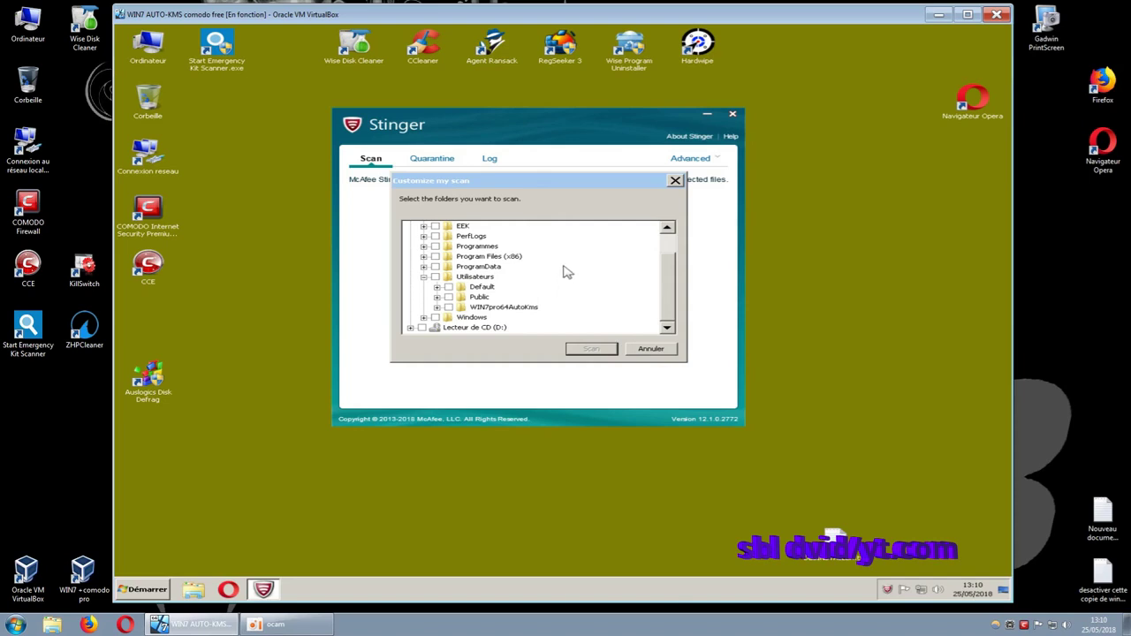
click(436, 307)
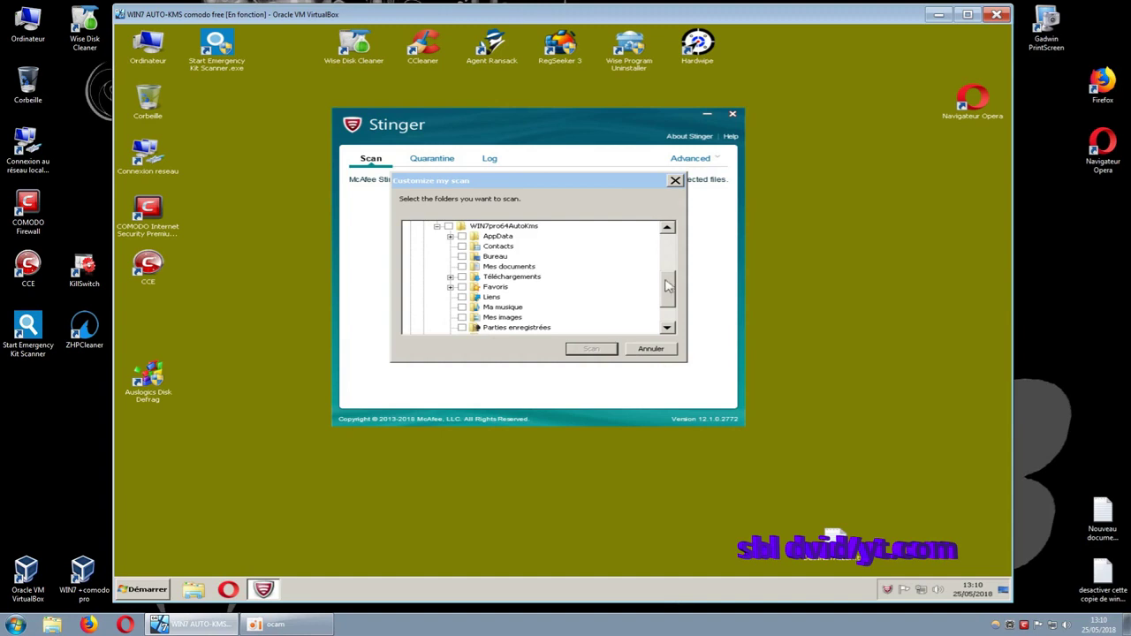
drag(669, 285, 671, 313)
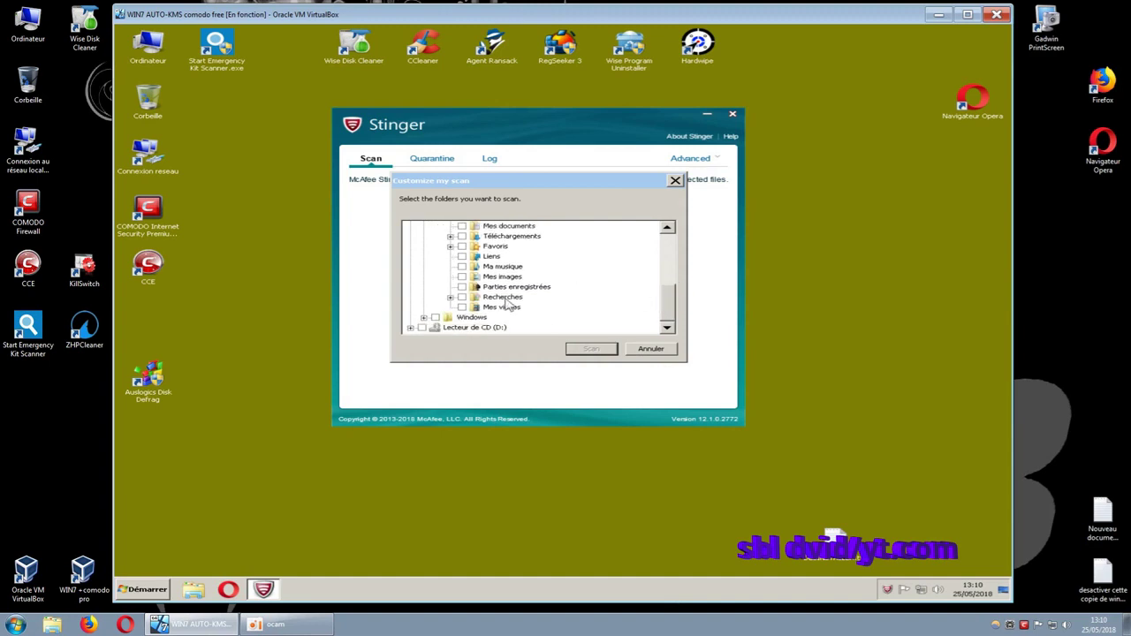
click(452, 237)
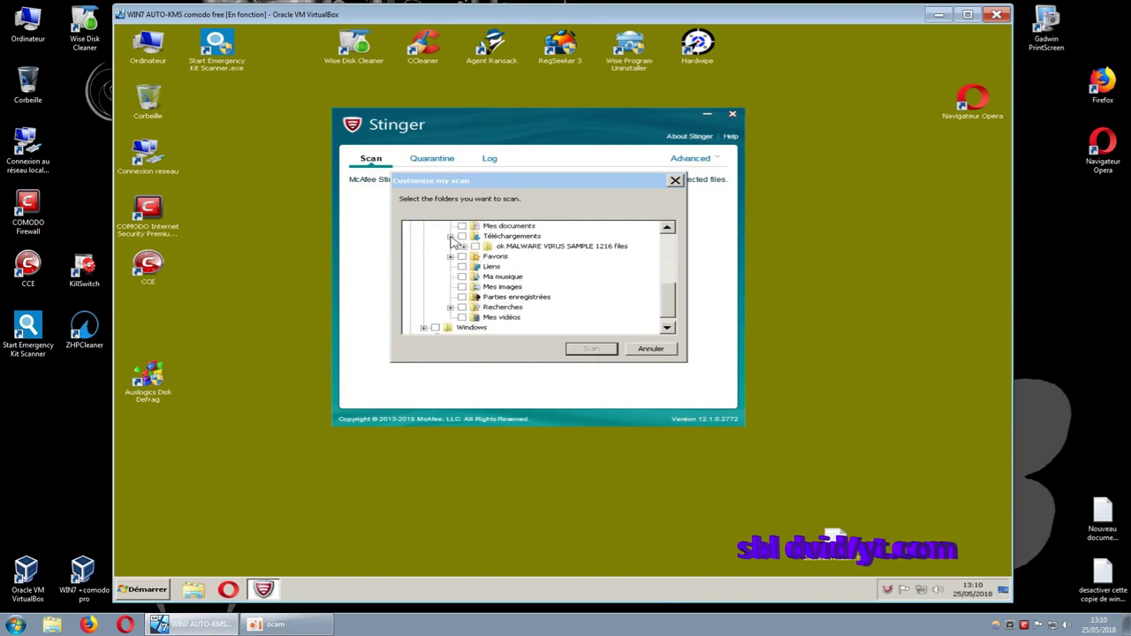
click(475, 247)
click(590, 350)
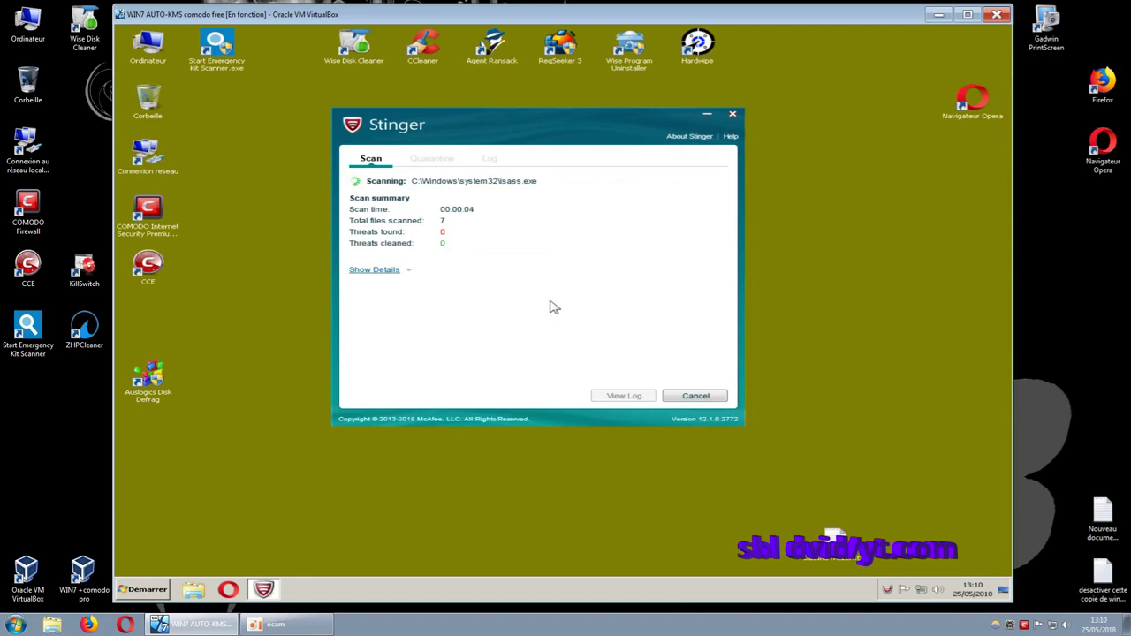
- Abort the running scan and return to the Stinger start page
click(695, 398)
click(613, 286)
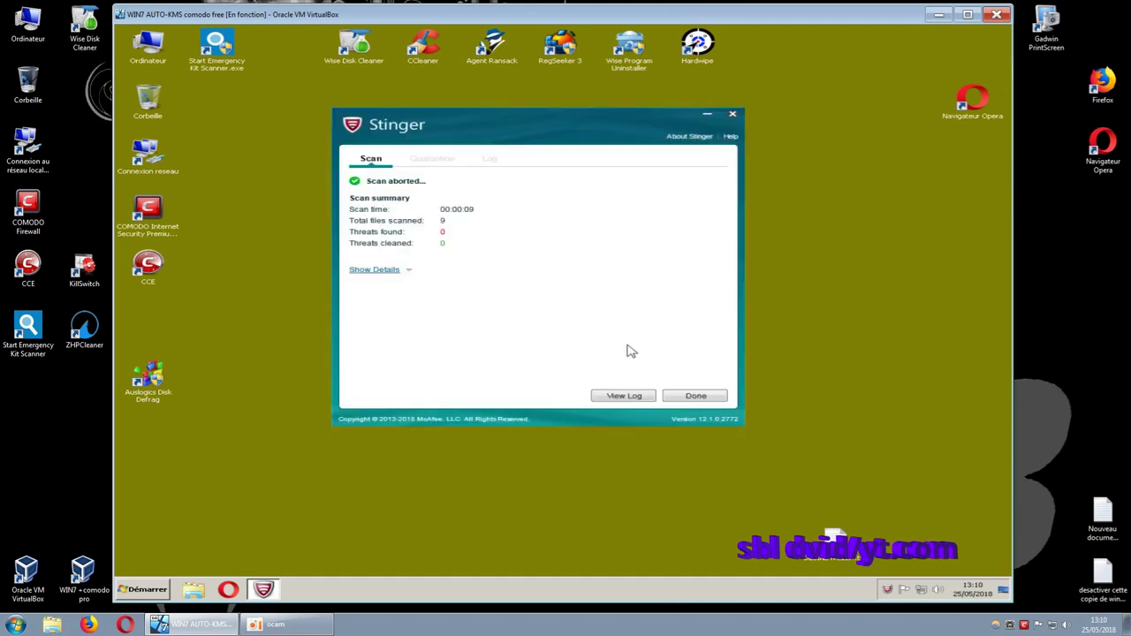
click(680, 398)
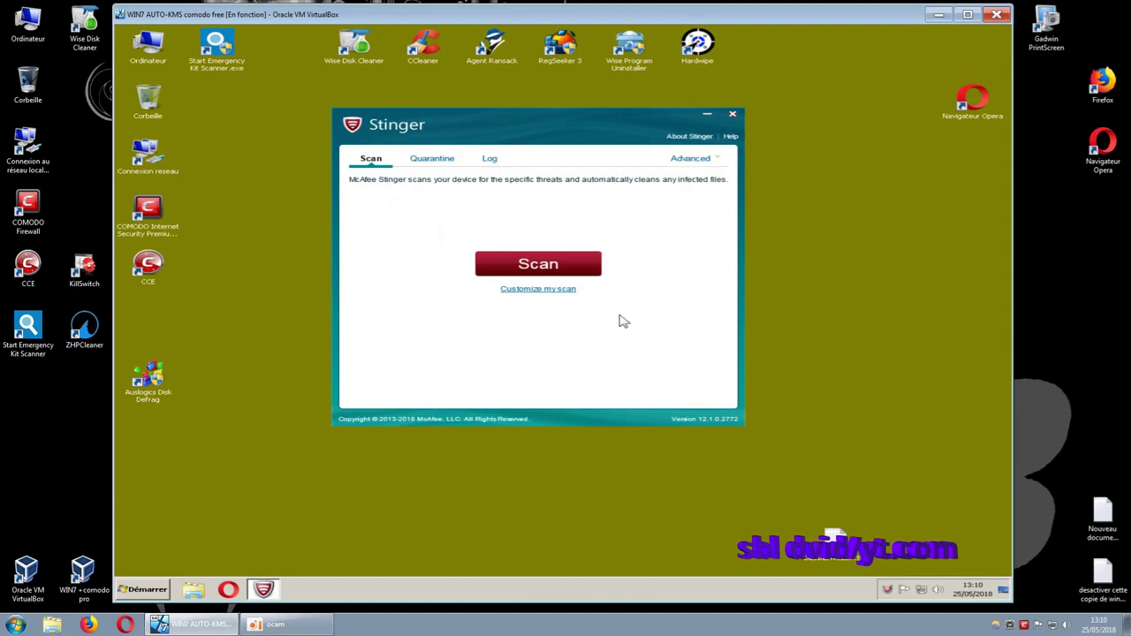
- Keep the GTI sensitivity at Medium, exclude Processes, Registry and Boot Sectors from the scan targets, and save the Stinger settings
click(698, 166)
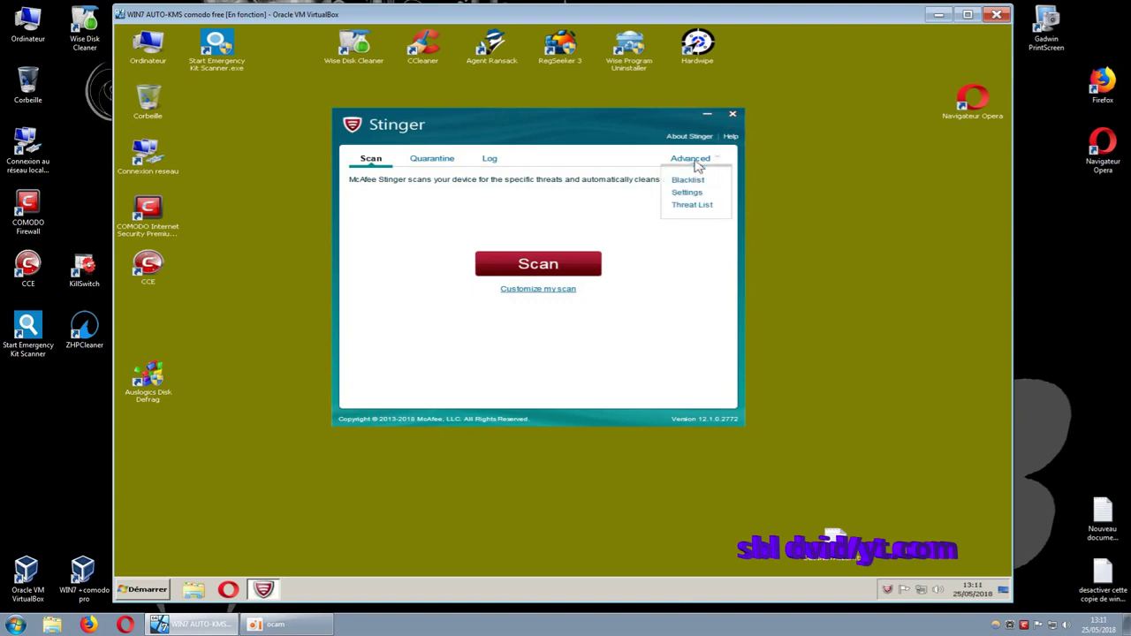
click(684, 263)
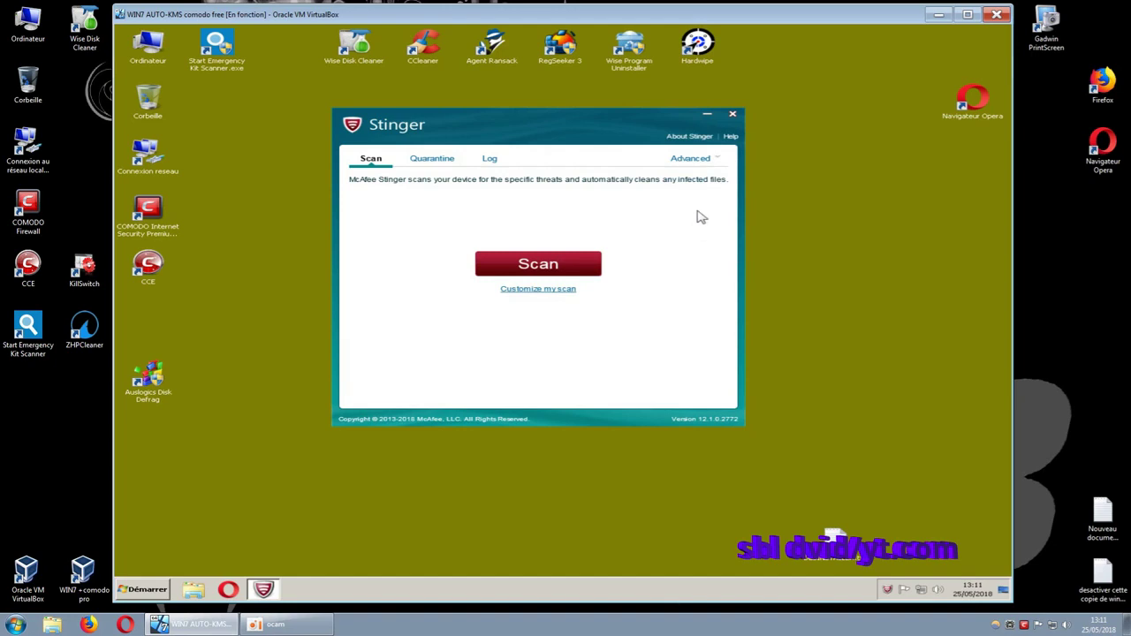
click(696, 166)
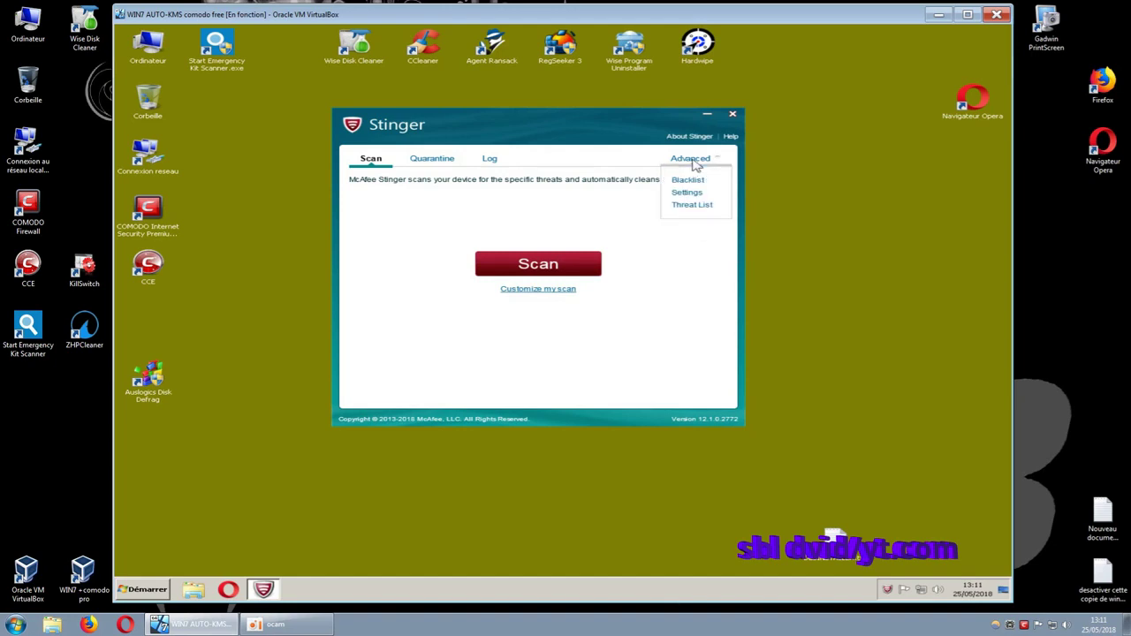
click(687, 192)
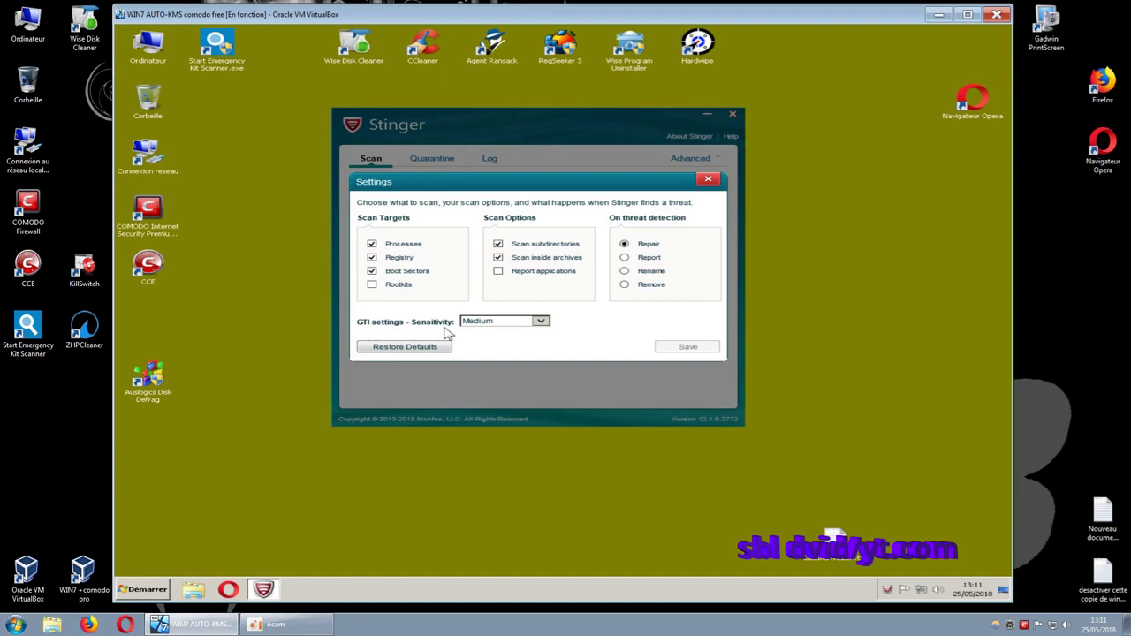
click(542, 324)
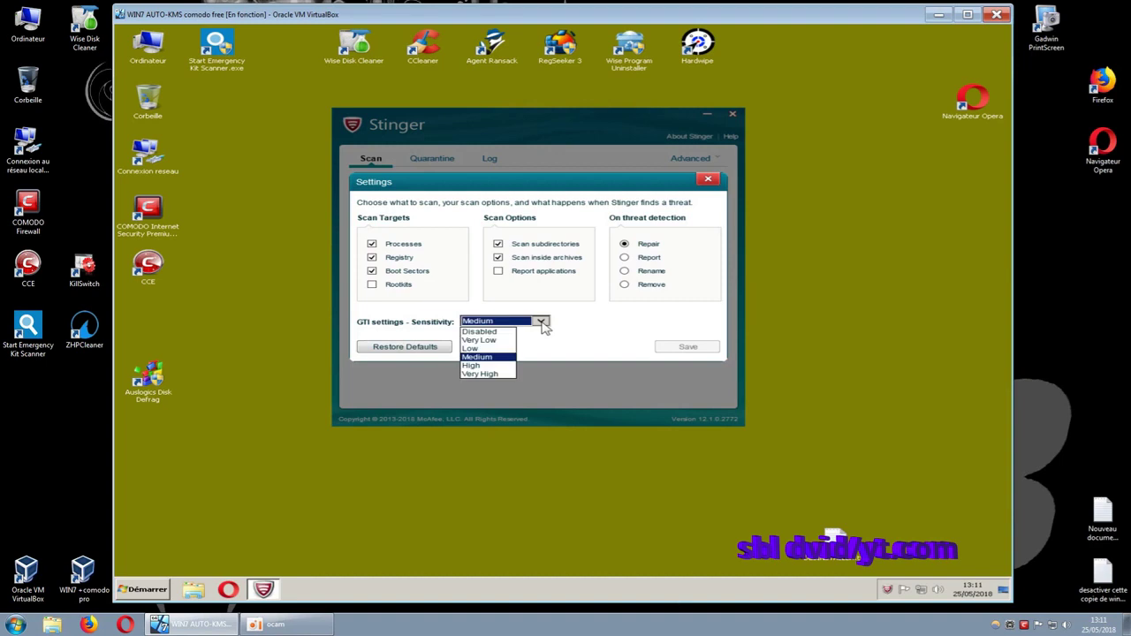
click(500, 356)
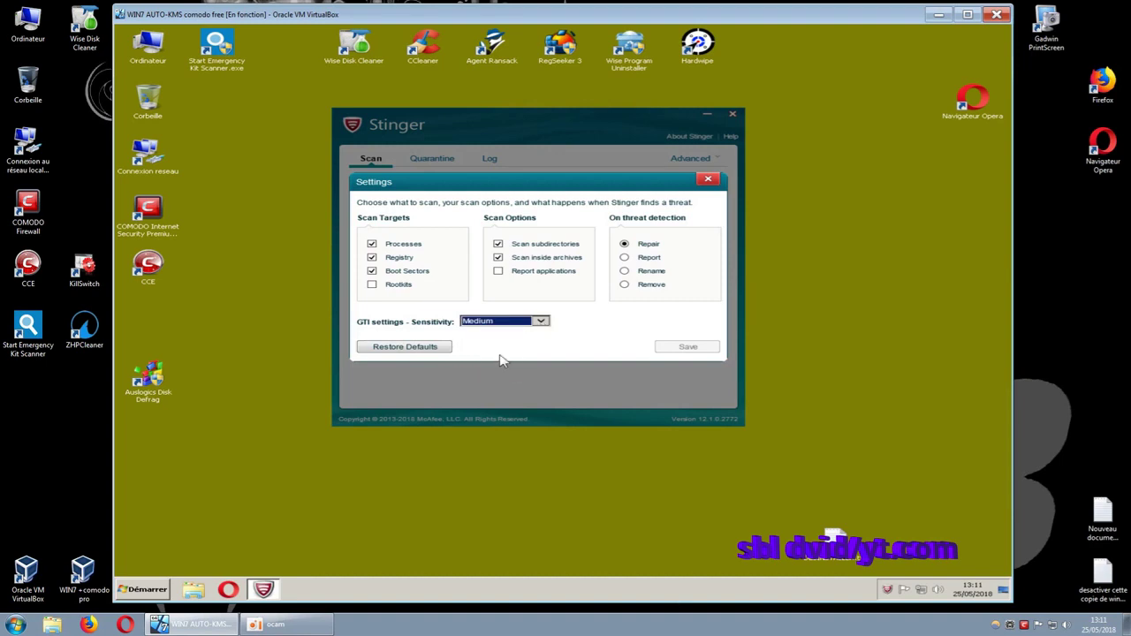
click(575, 343)
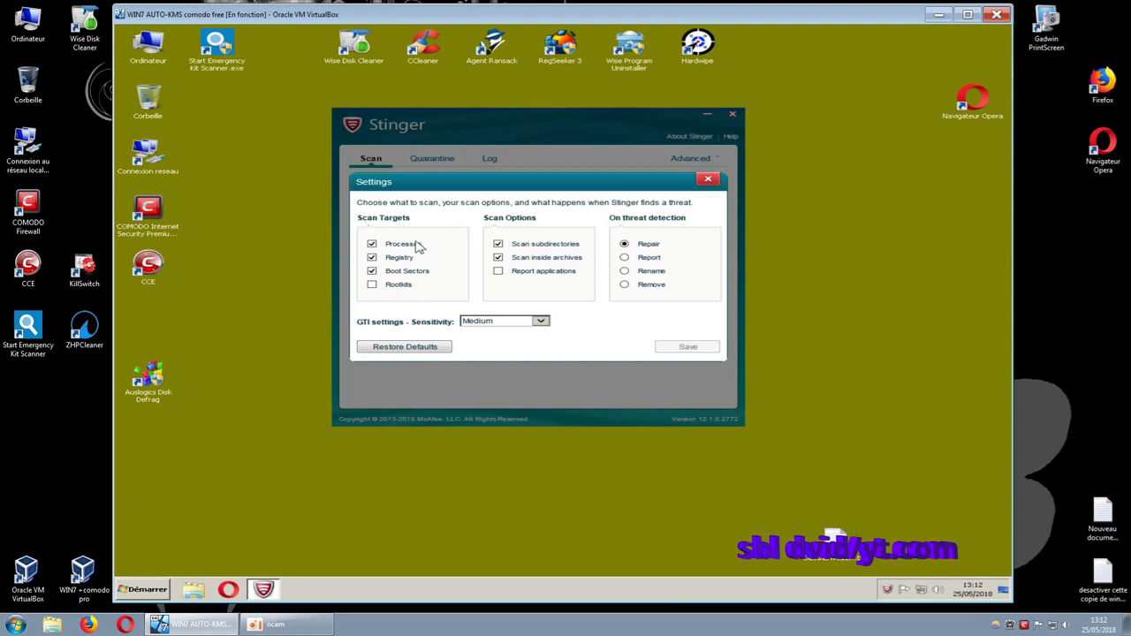
click(373, 258)
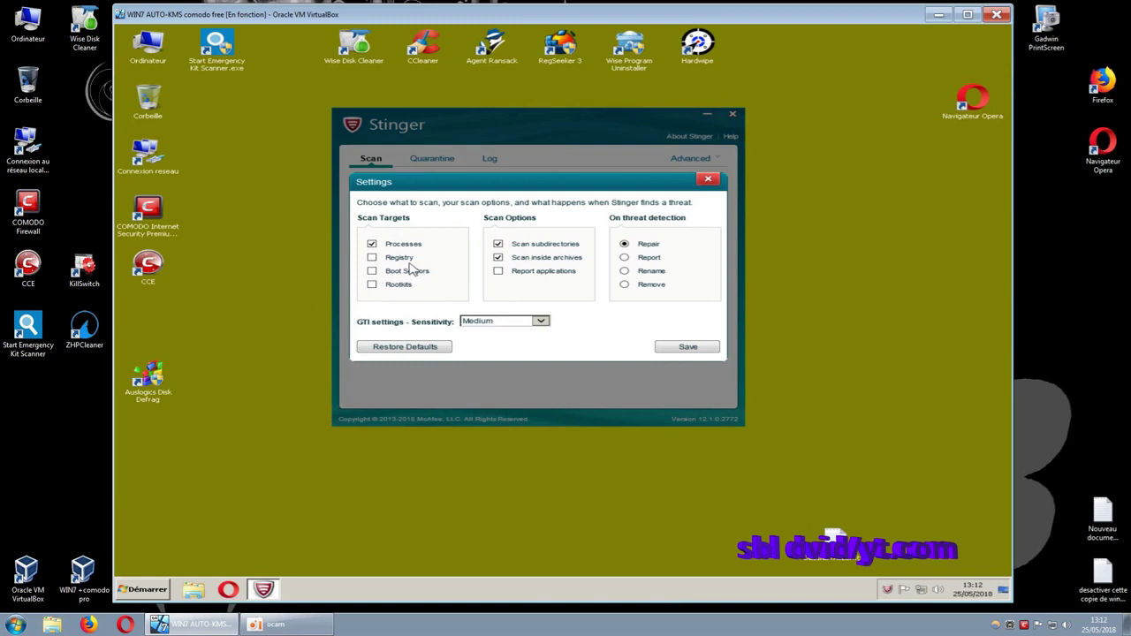
click(372, 244)
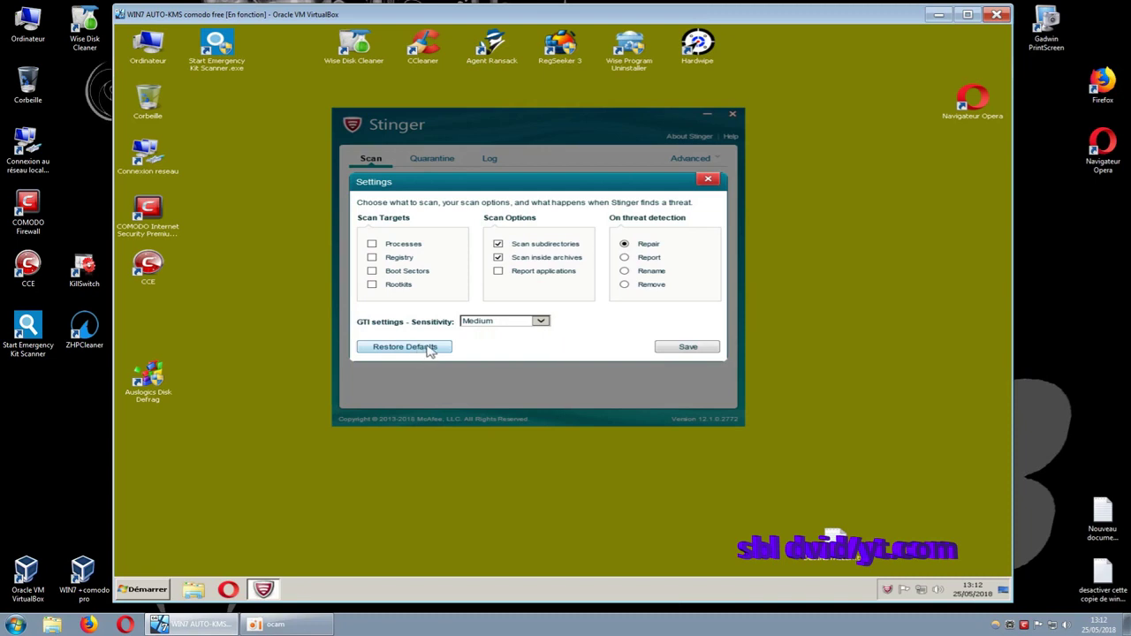
click(683, 349)
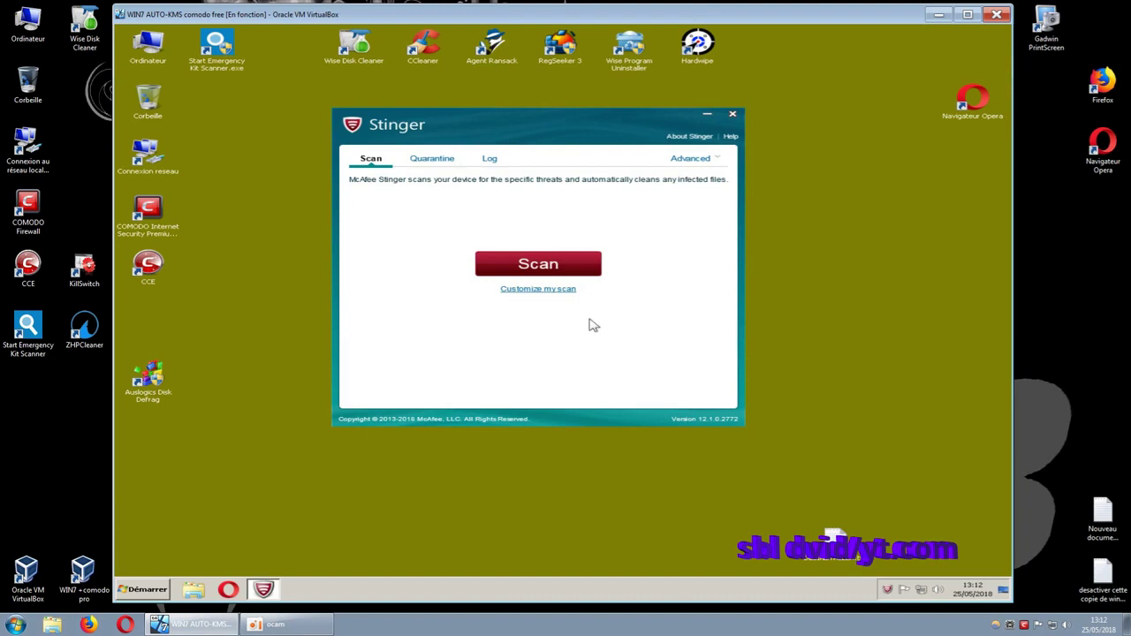
- Try a custom scan of only the ok MALWARE VIRUS SAMPLE 1216 files folder in WIN7pro64AutoKms's Téléchargements and dismiss the scan summary
click(560, 291)
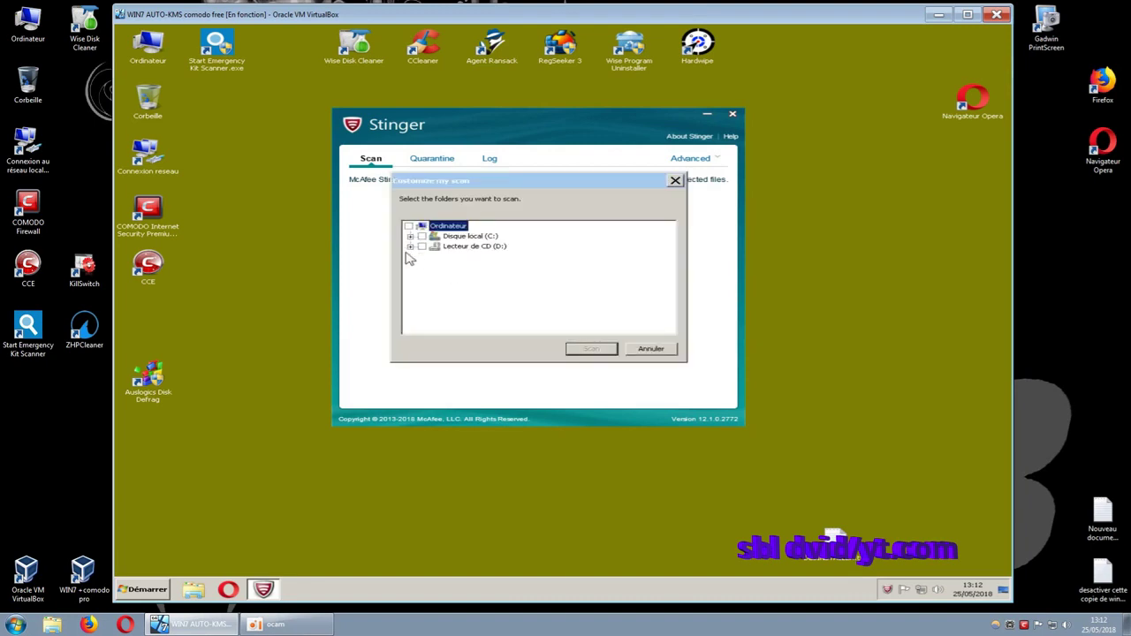
click(410, 236)
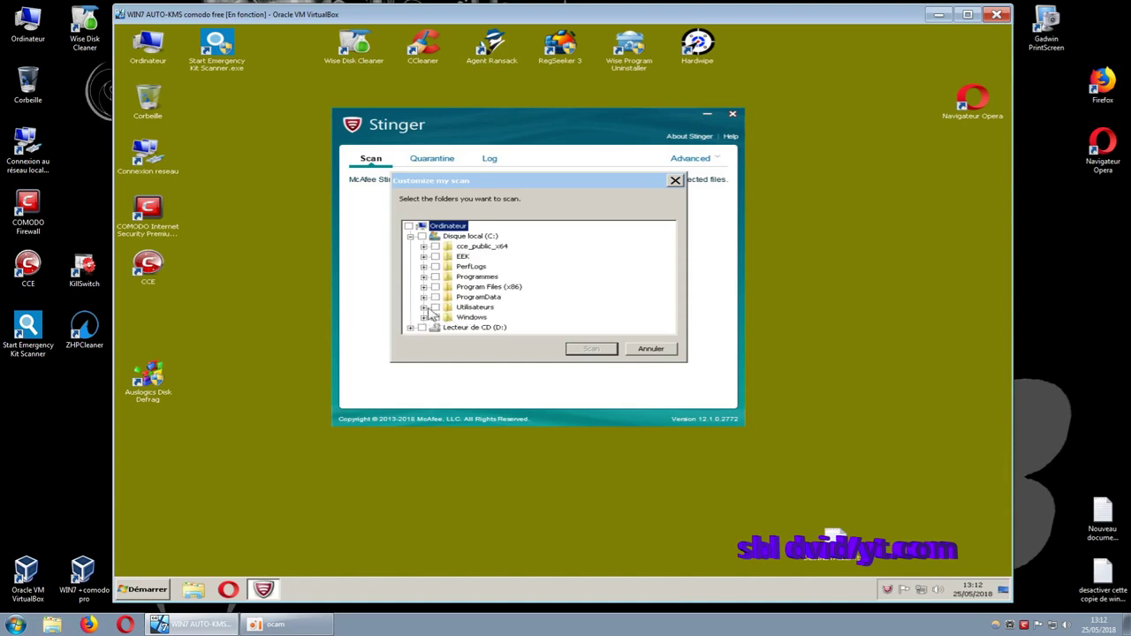
click(424, 307)
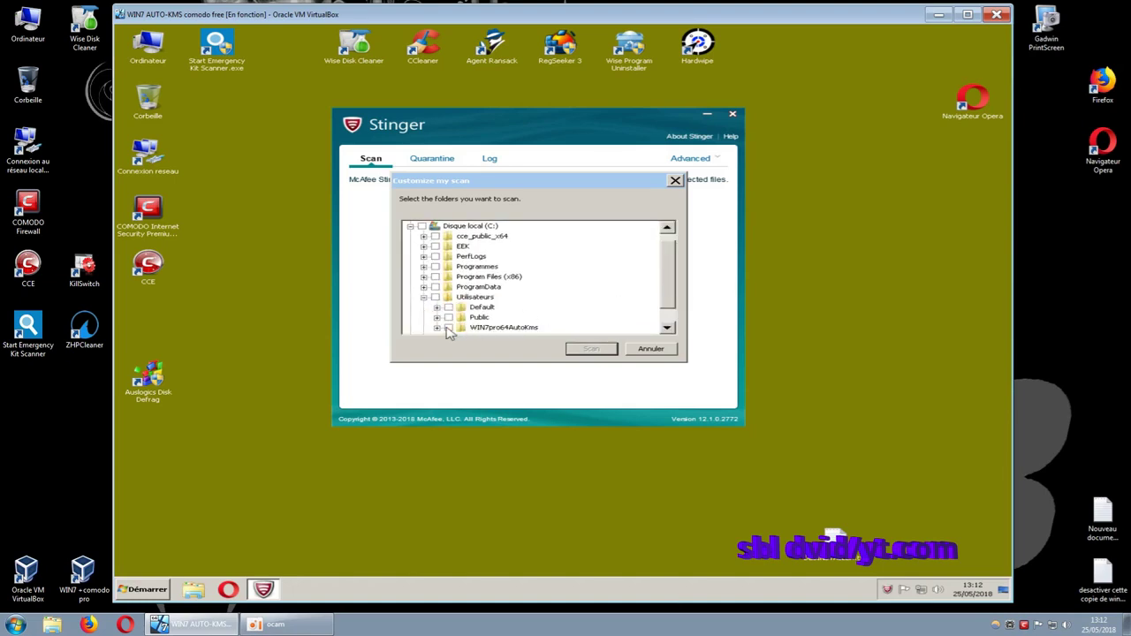
click(437, 328)
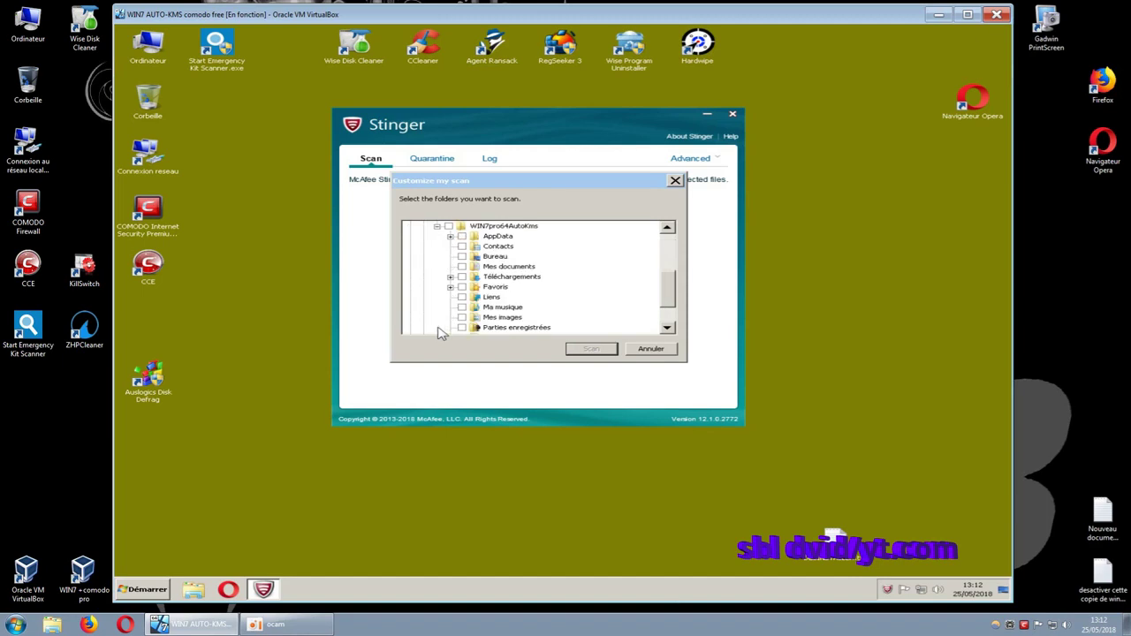
click(451, 277)
click(476, 287)
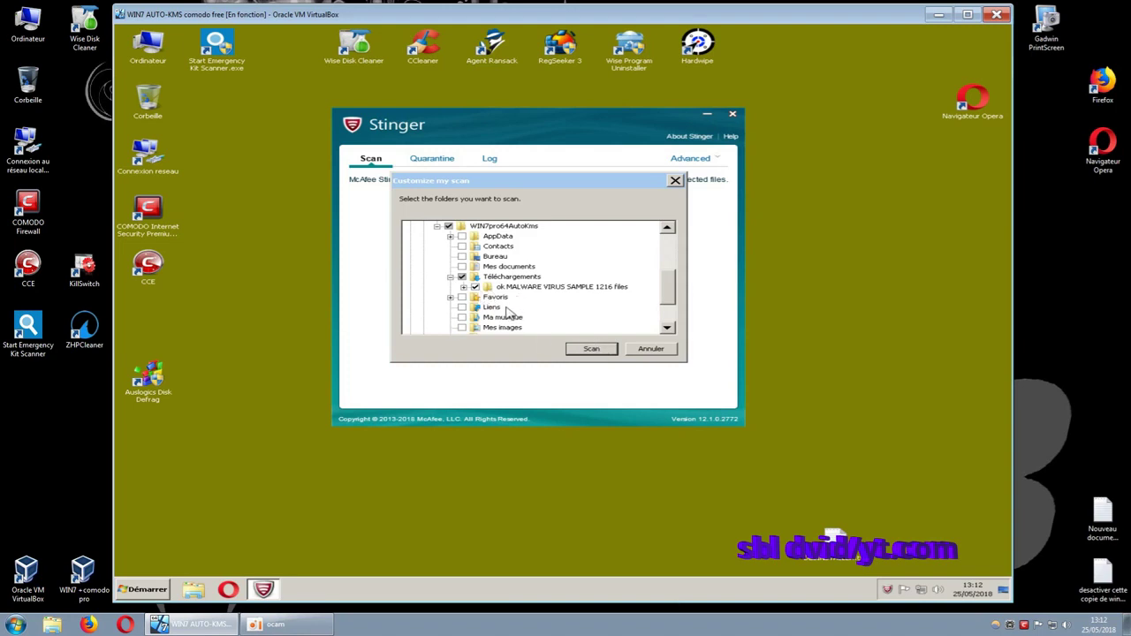
click(588, 349)
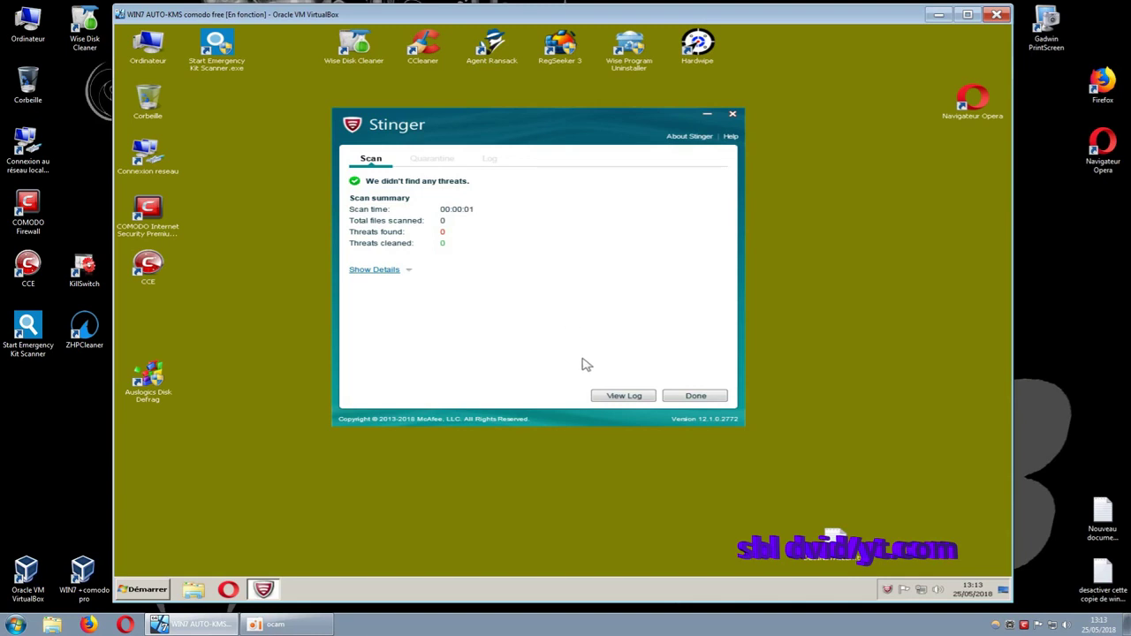
click(694, 396)
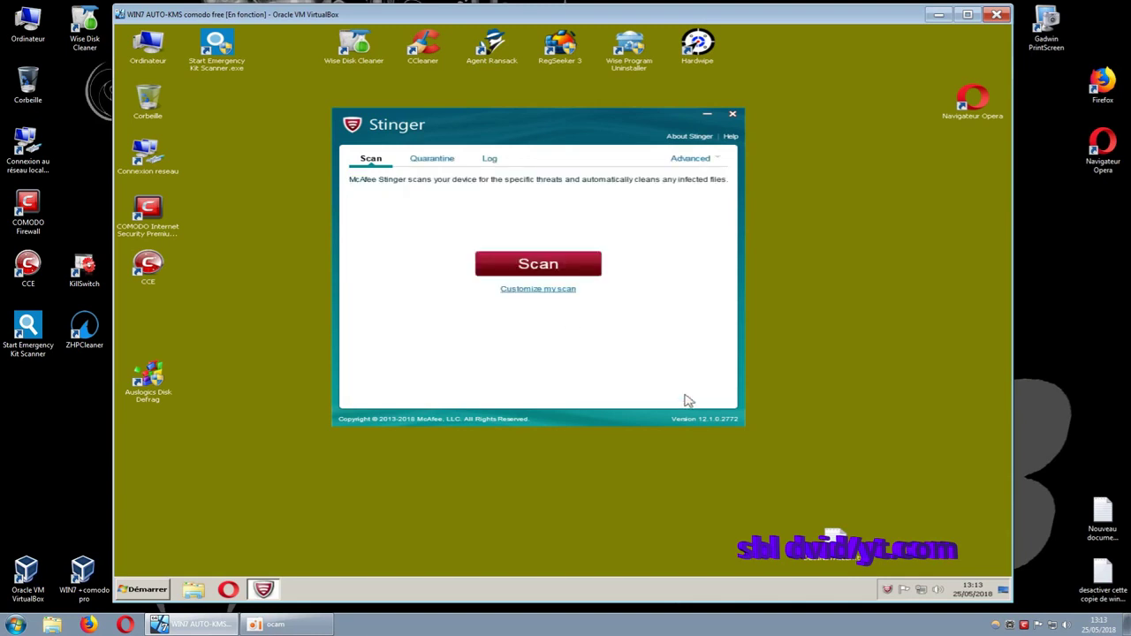
- Try the custom scan again with only the ok MALWARE VIRUS SAMPLE 1216 files folder selected under Téléchargements
click(541, 289)
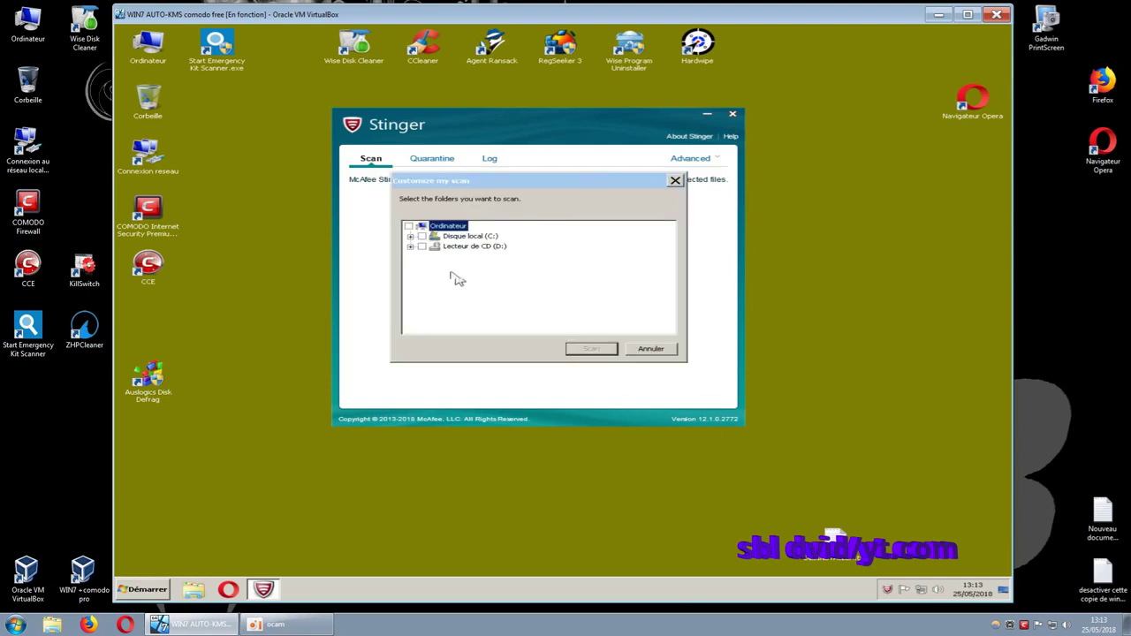
click(411, 237)
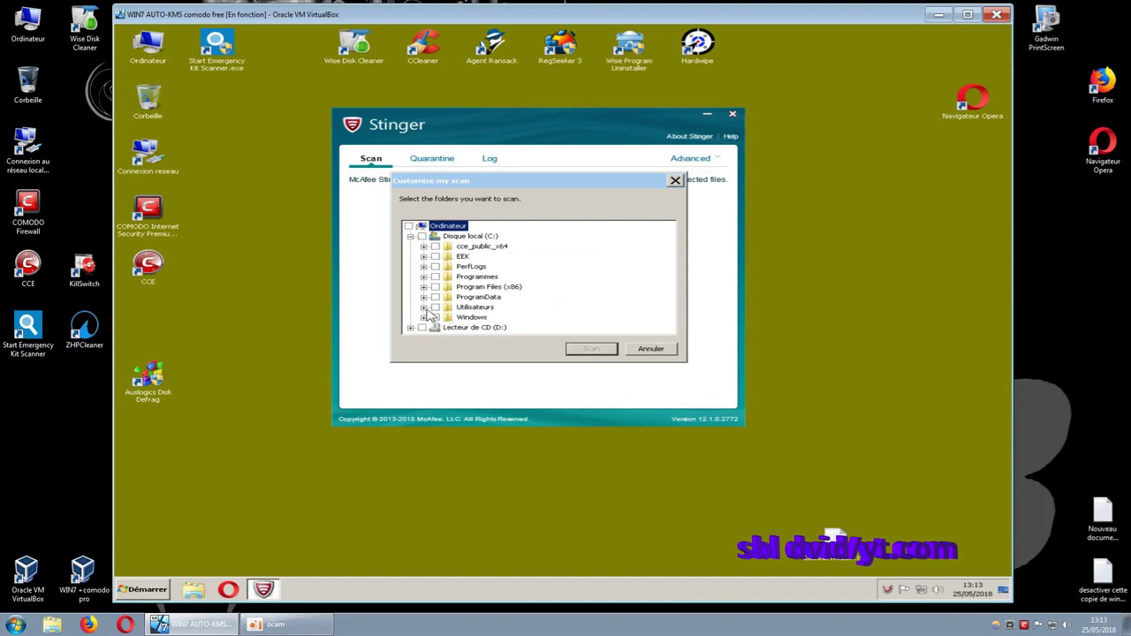
click(424, 308)
click(437, 328)
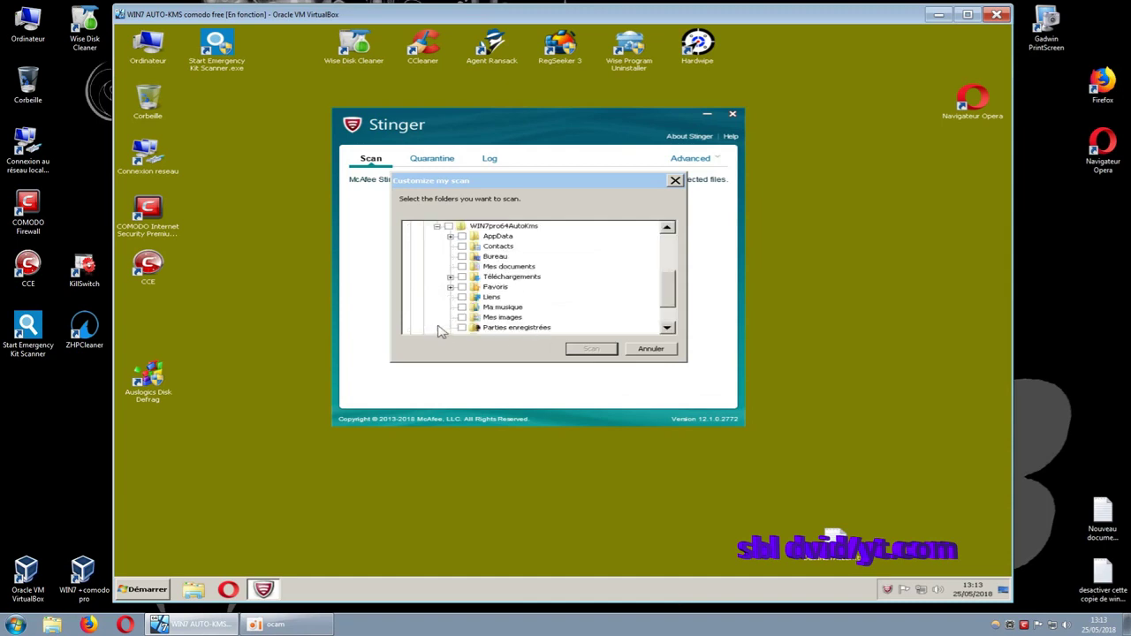
click(449, 277)
click(475, 288)
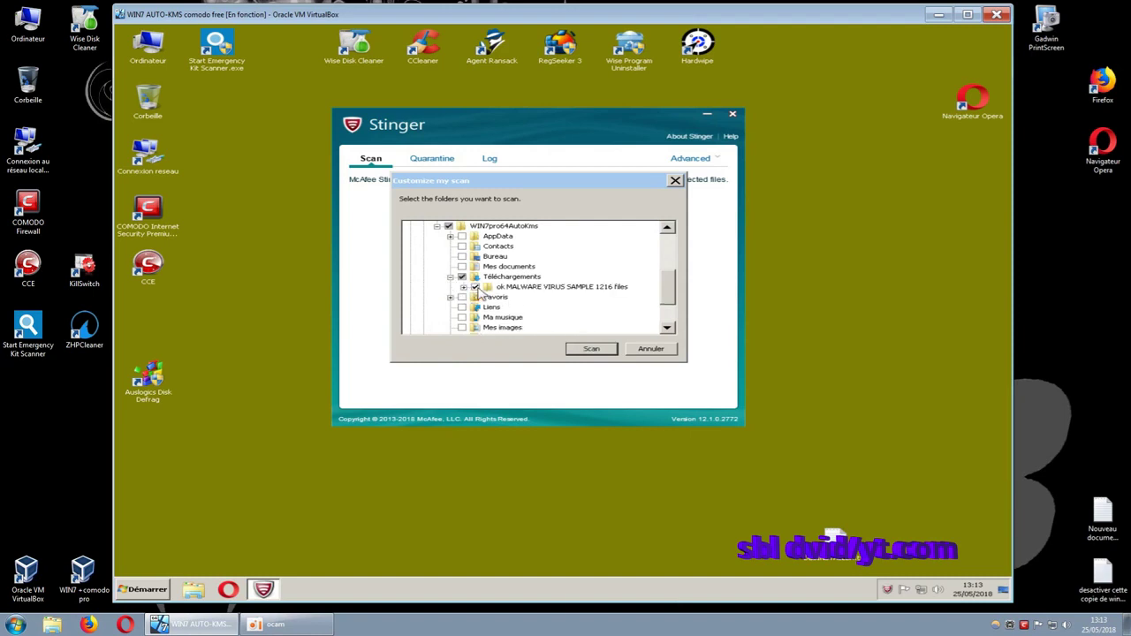
click(592, 349)
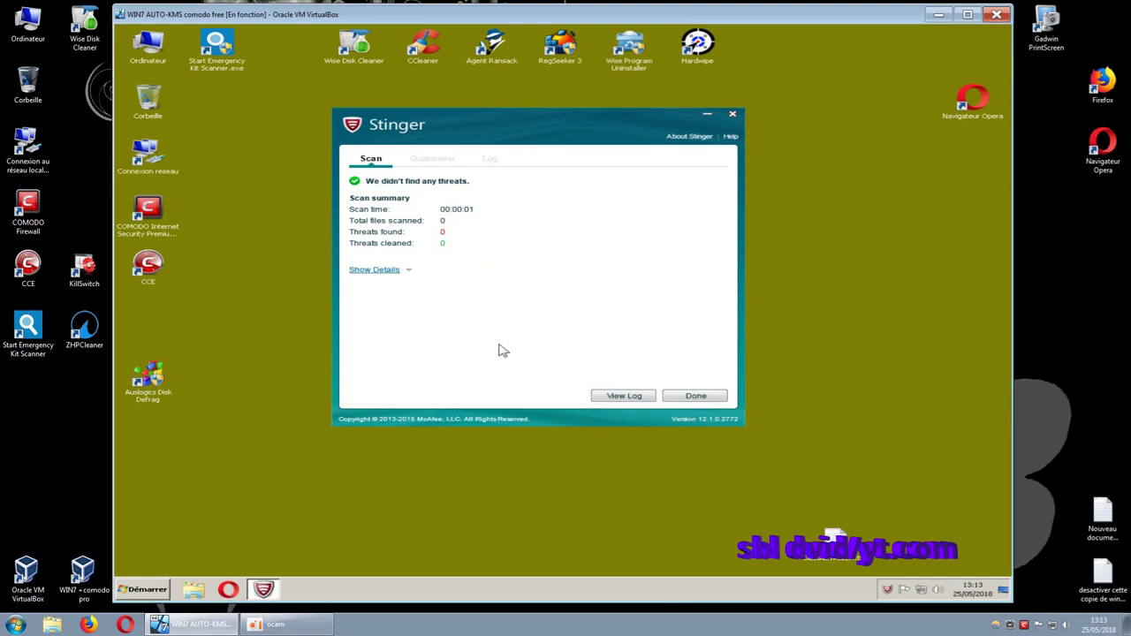
- Restart Stinger by running stinger64.exe from Téléchargements, and accept the McAfee licence agreement
click(732, 115)
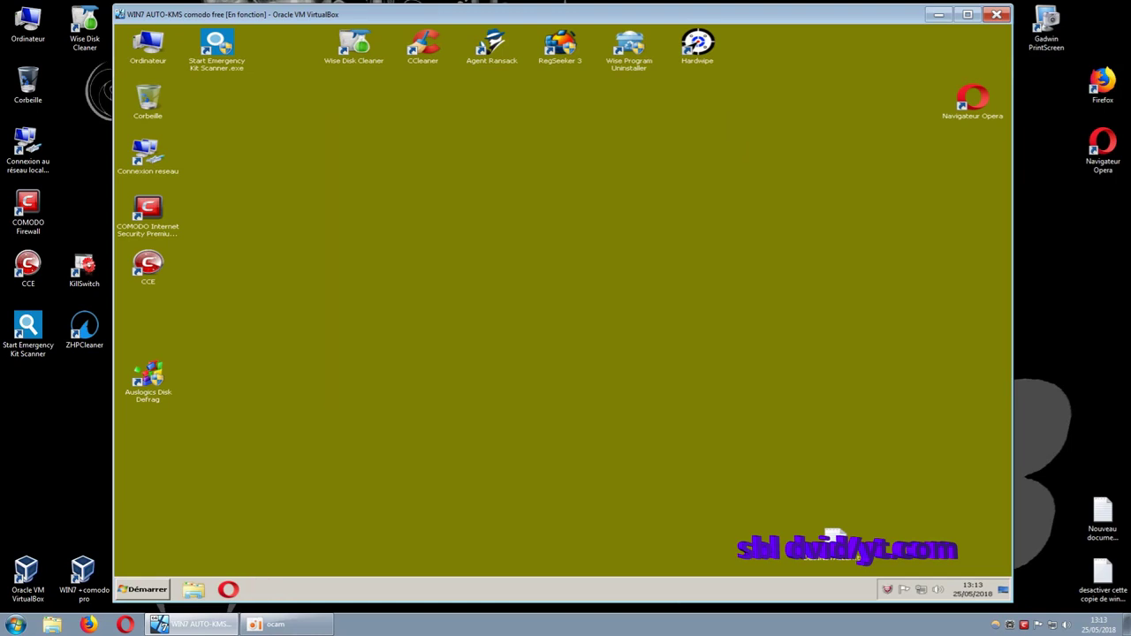
click(199, 592)
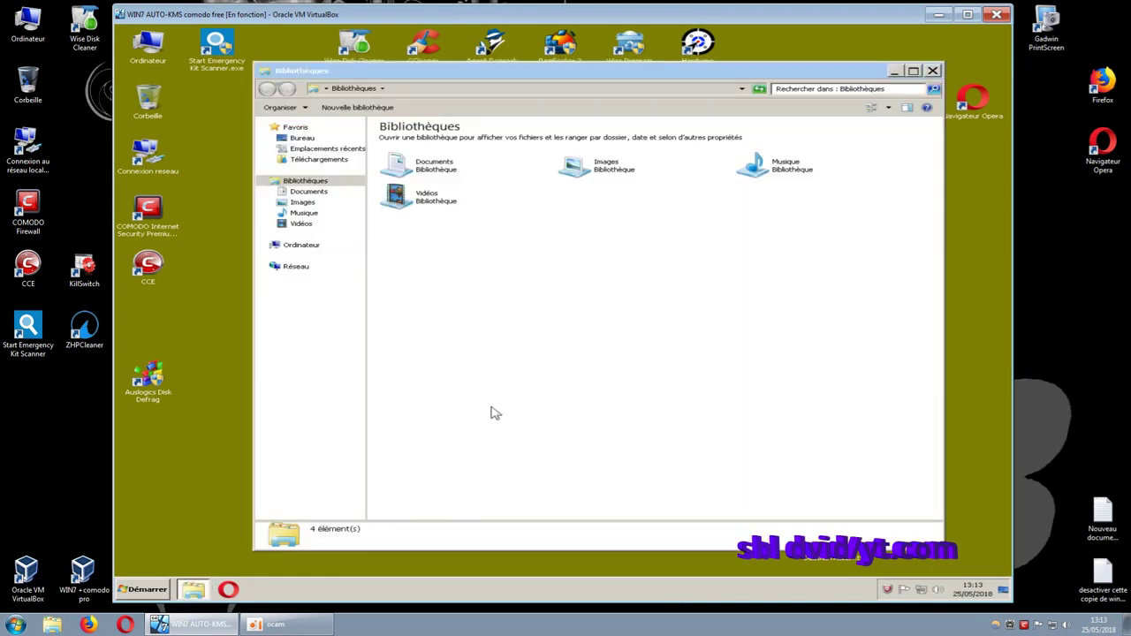
click(331, 164)
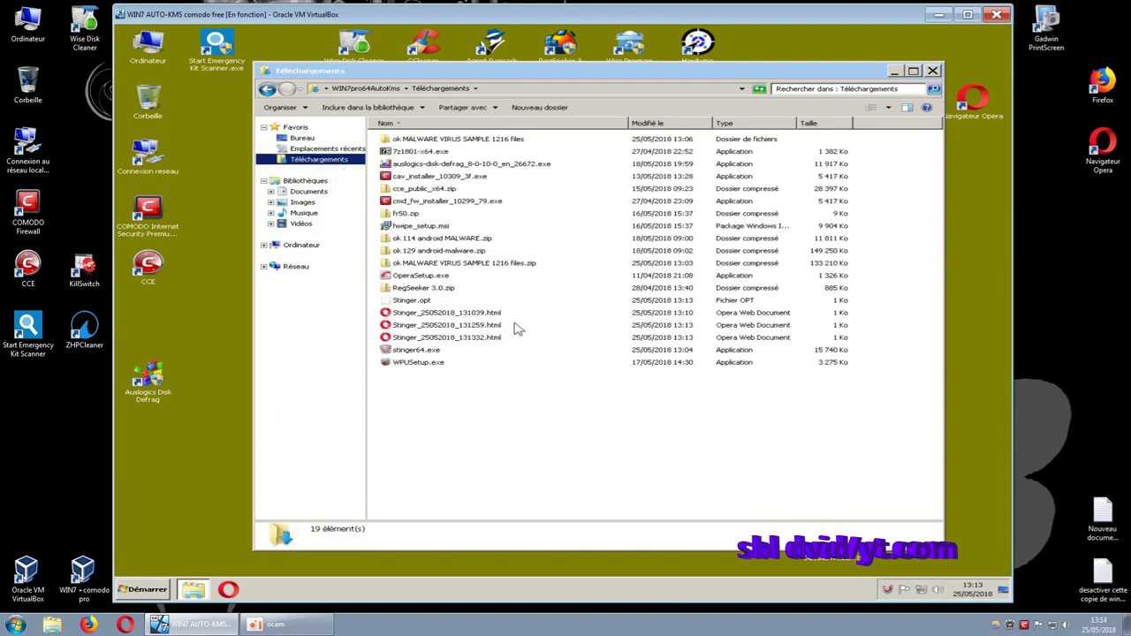
double_click(422, 351)
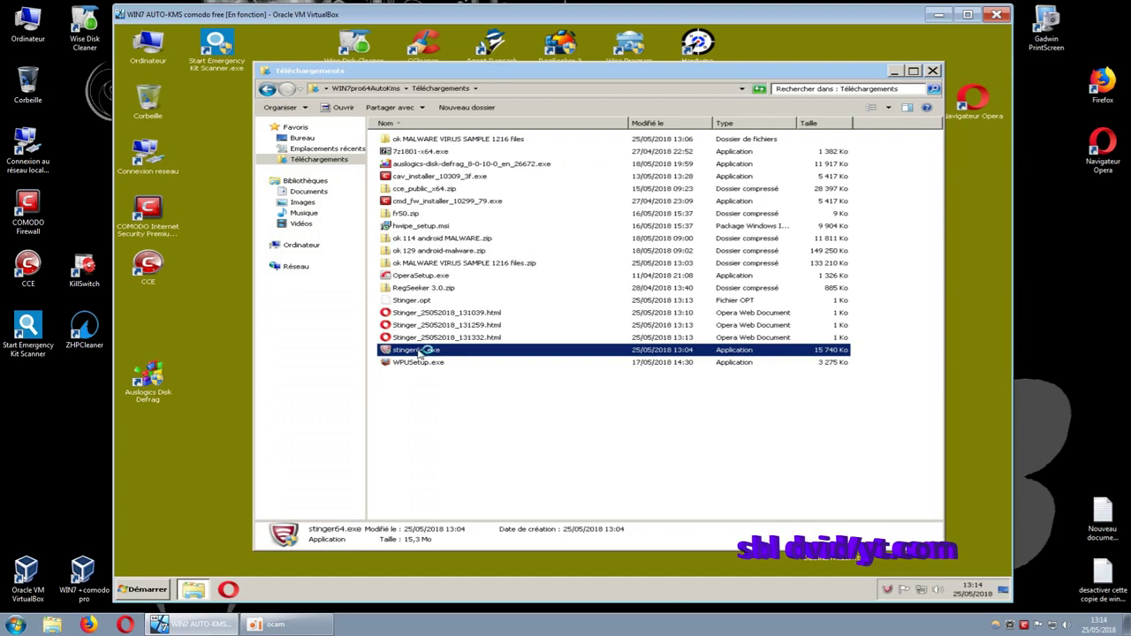
click(938, 71)
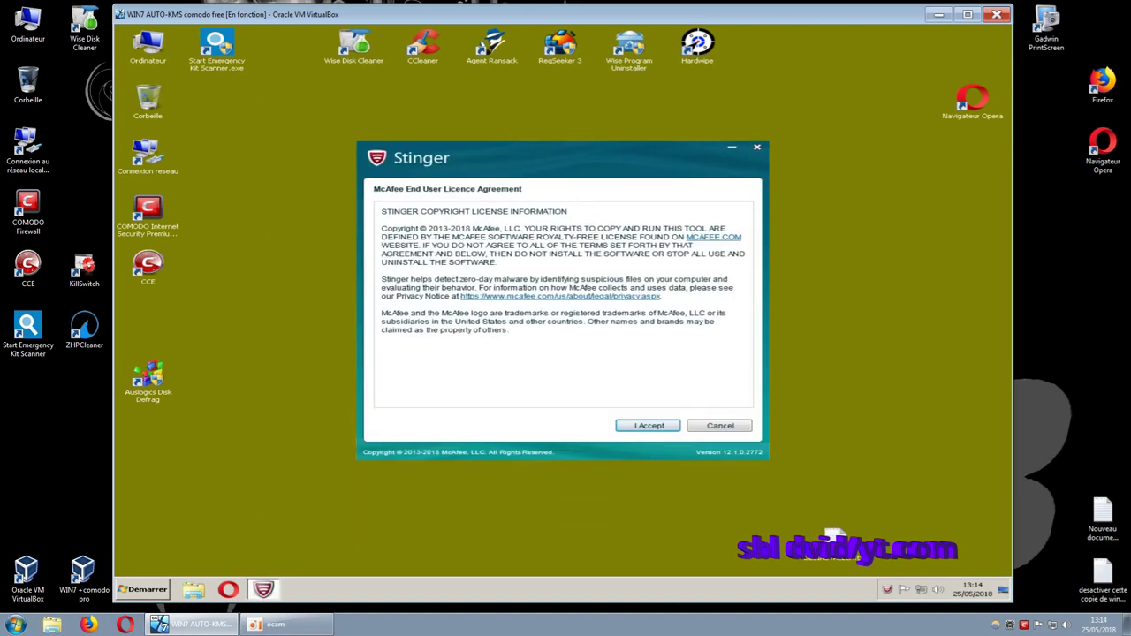
click(633, 429)
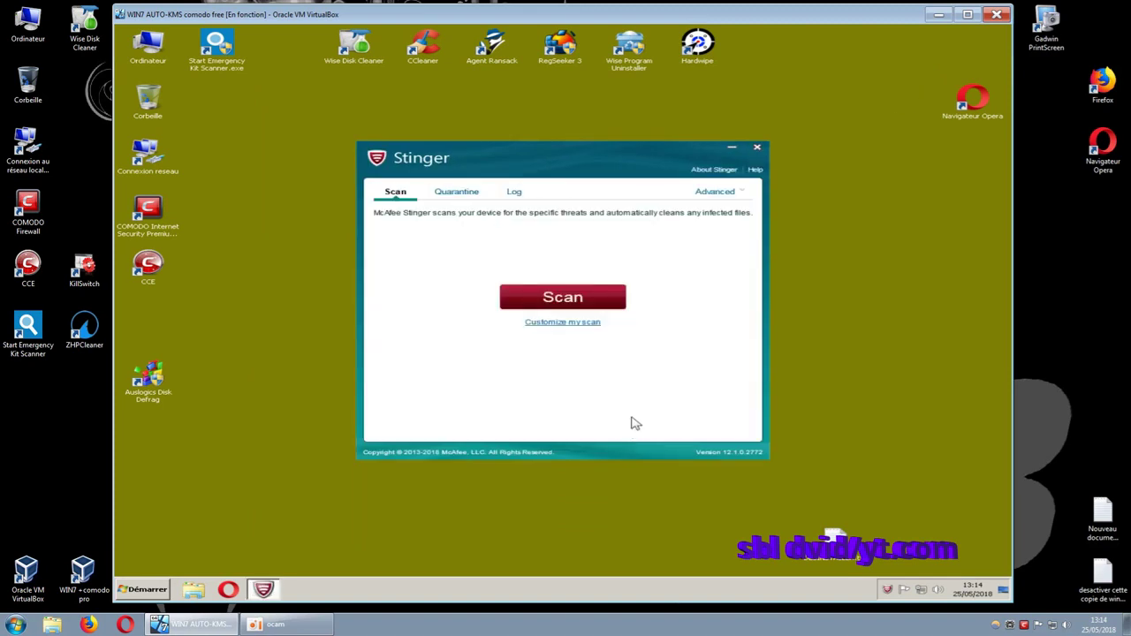
- Review the saved scan targets, scan options and GTI sensitivity in the Stinger settings, leaving them as they are
click(712, 191)
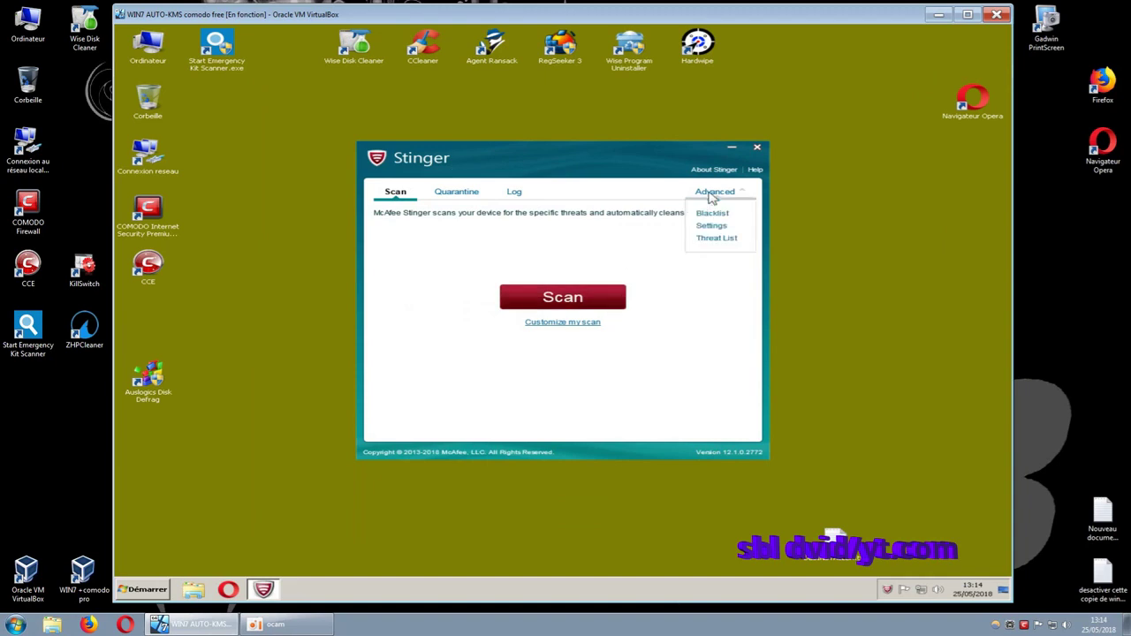
click(708, 226)
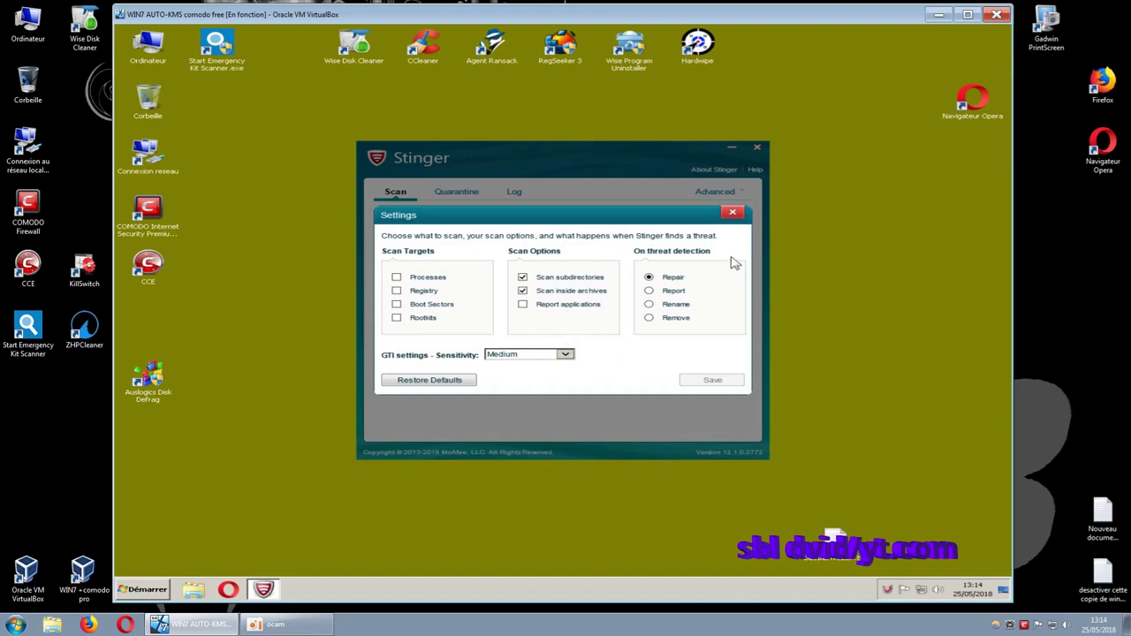
click(734, 213)
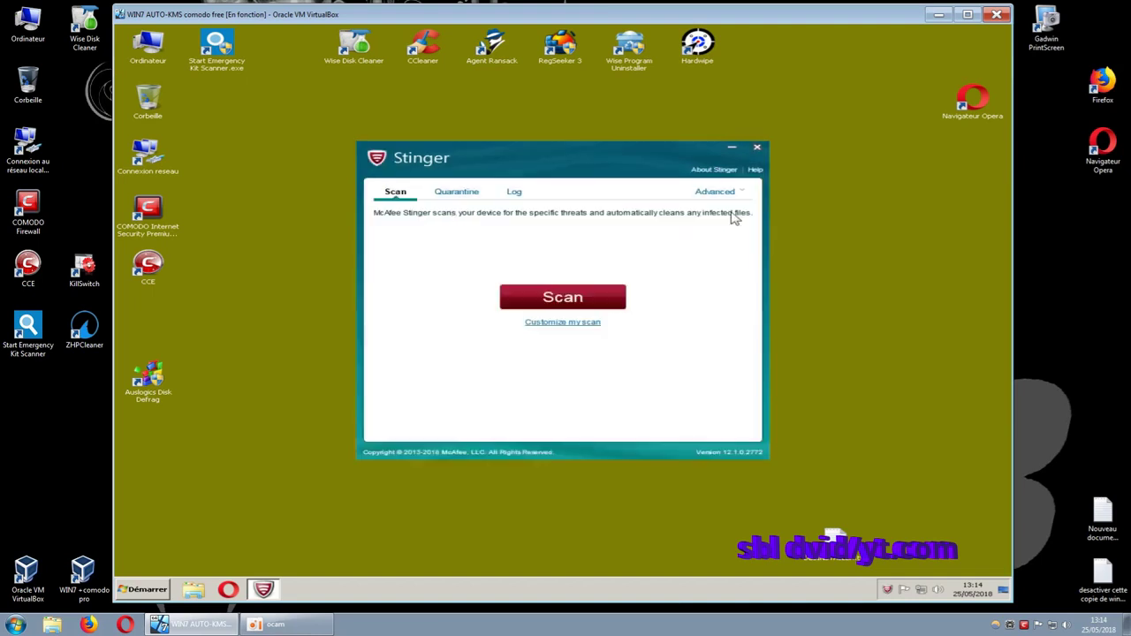
- In the restarted Stinger, try a custom scan of only the ok MALWARE VIRUS SAMPLE 1216 files folder and dismiss its summary
click(563, 323)
click(435, 271)
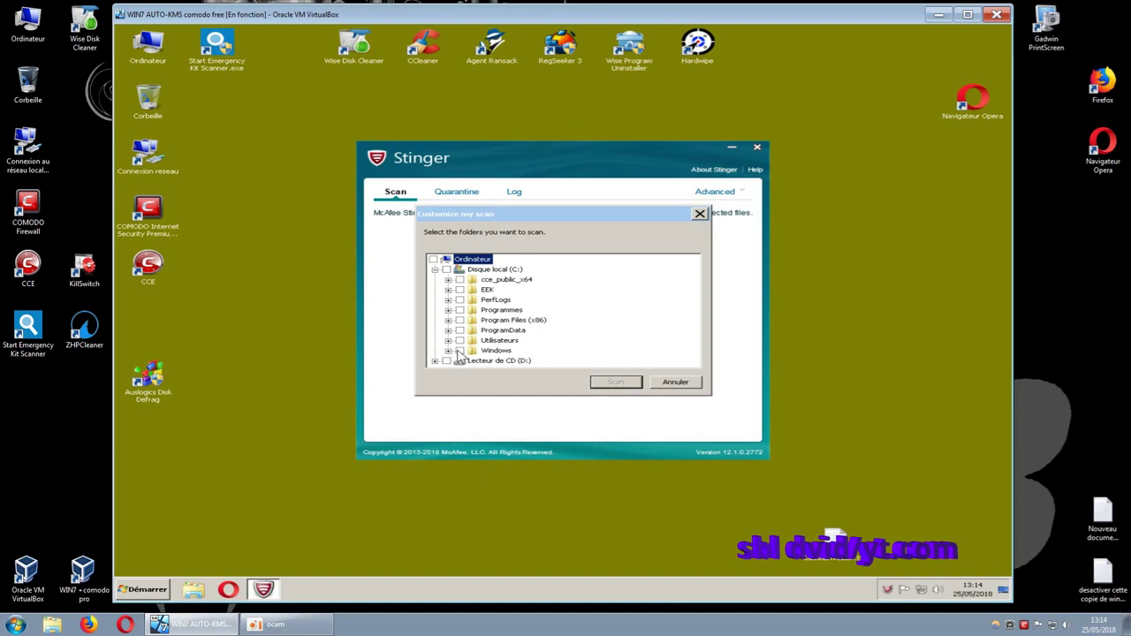
click(448, 341)
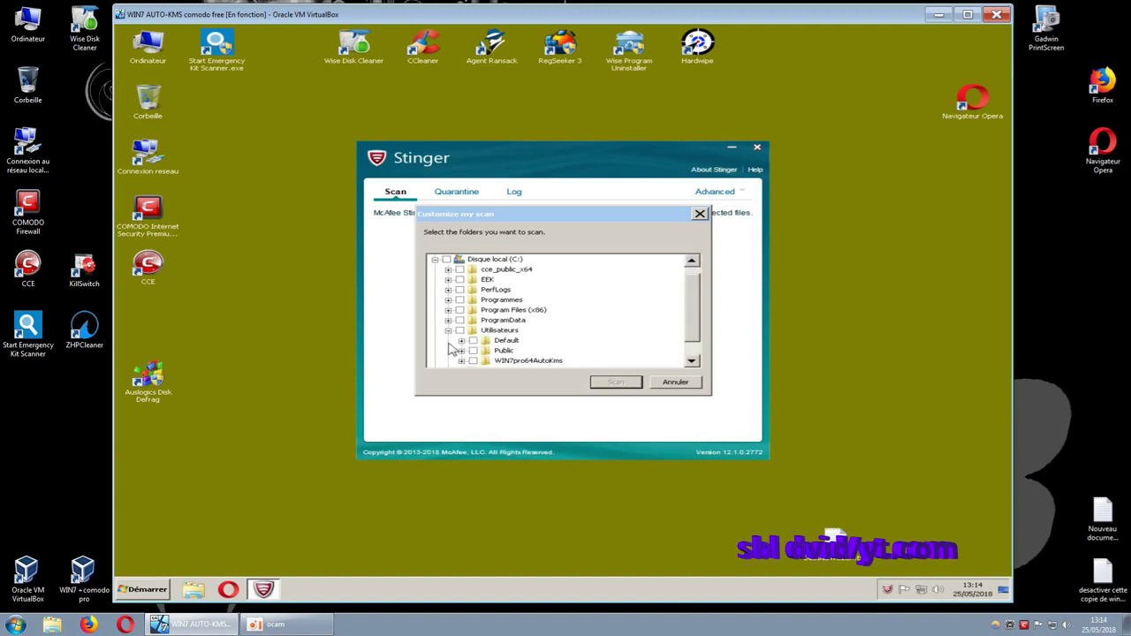
click(461, 361)
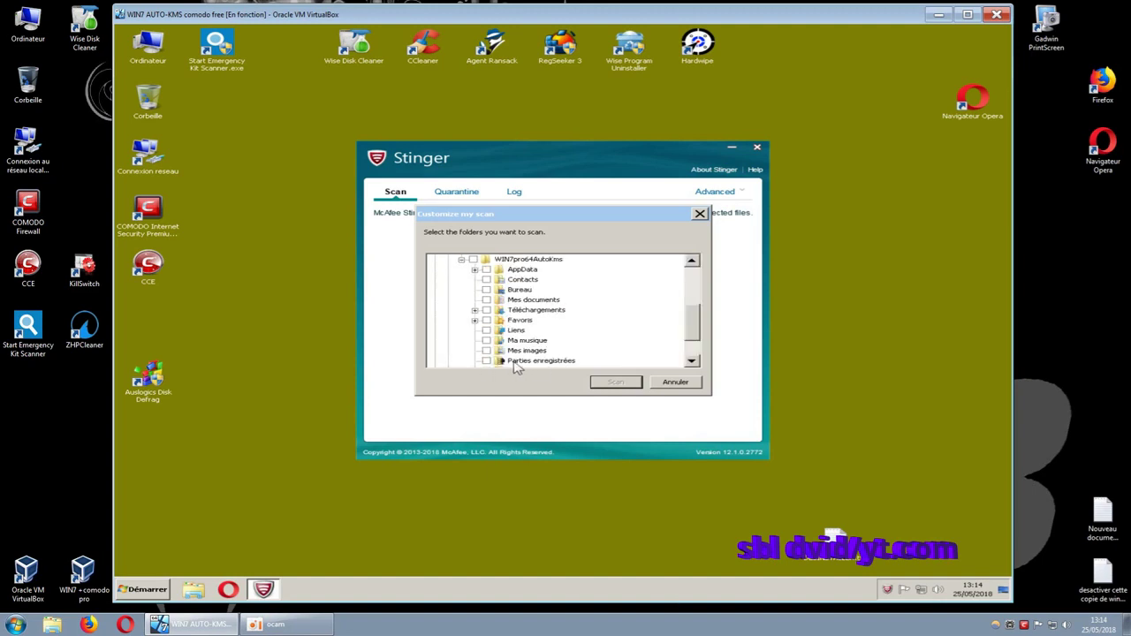
click(475, 311)
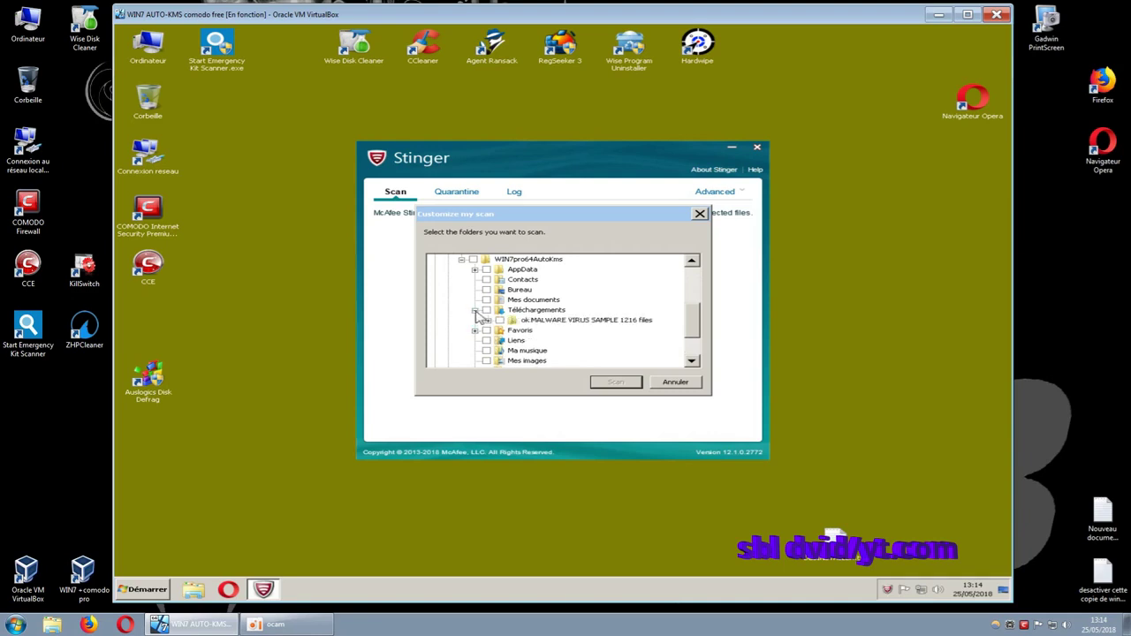
click(499, 321)
click(620, 382)
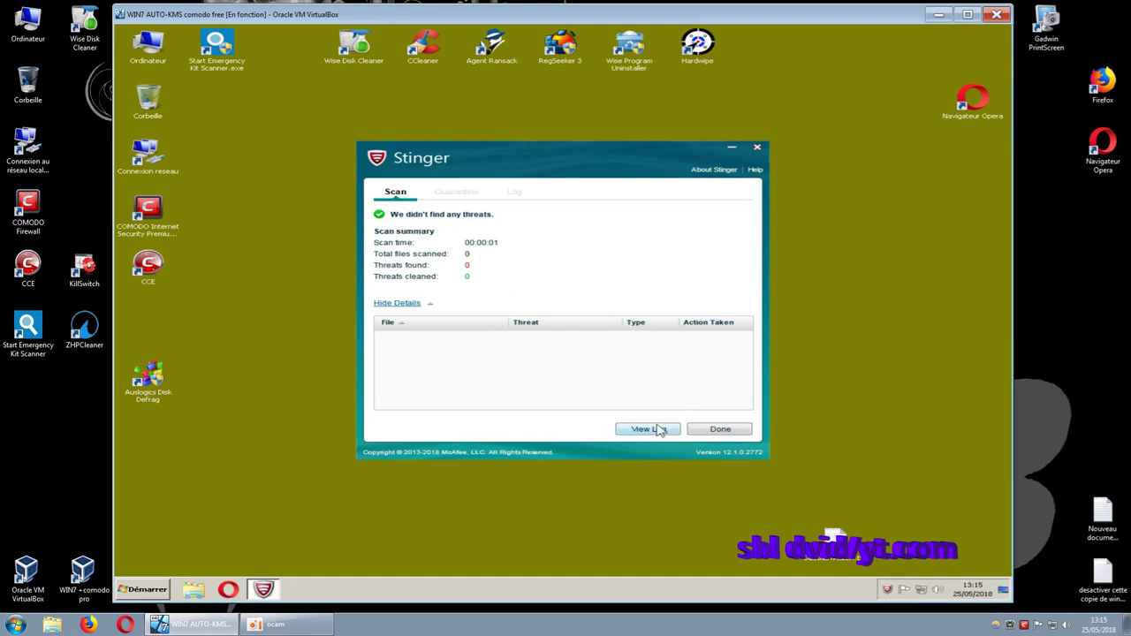
click(717, 431)
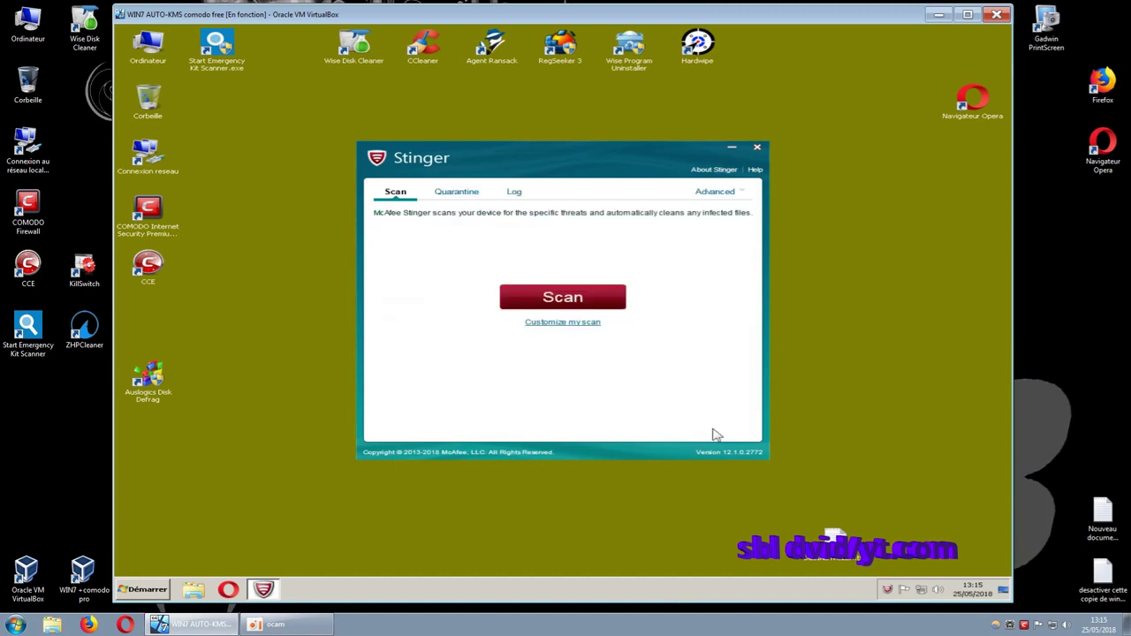
- Close Stinger and refresh the virtual machine's desktop
click(756, 147)
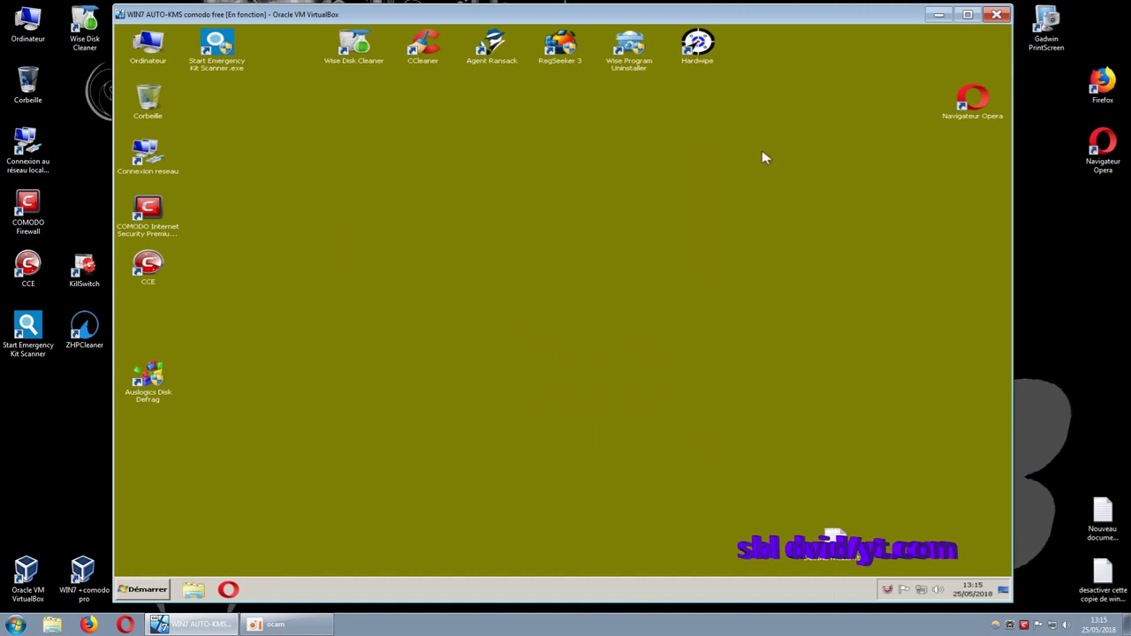
right_click(575, 204)
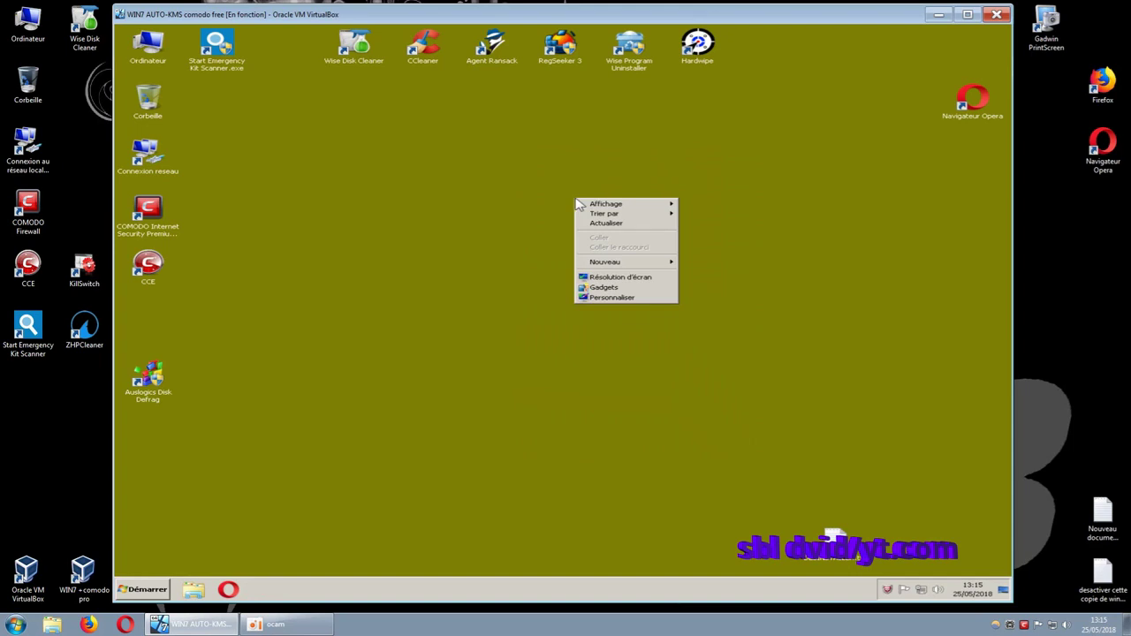
click(608, 227)
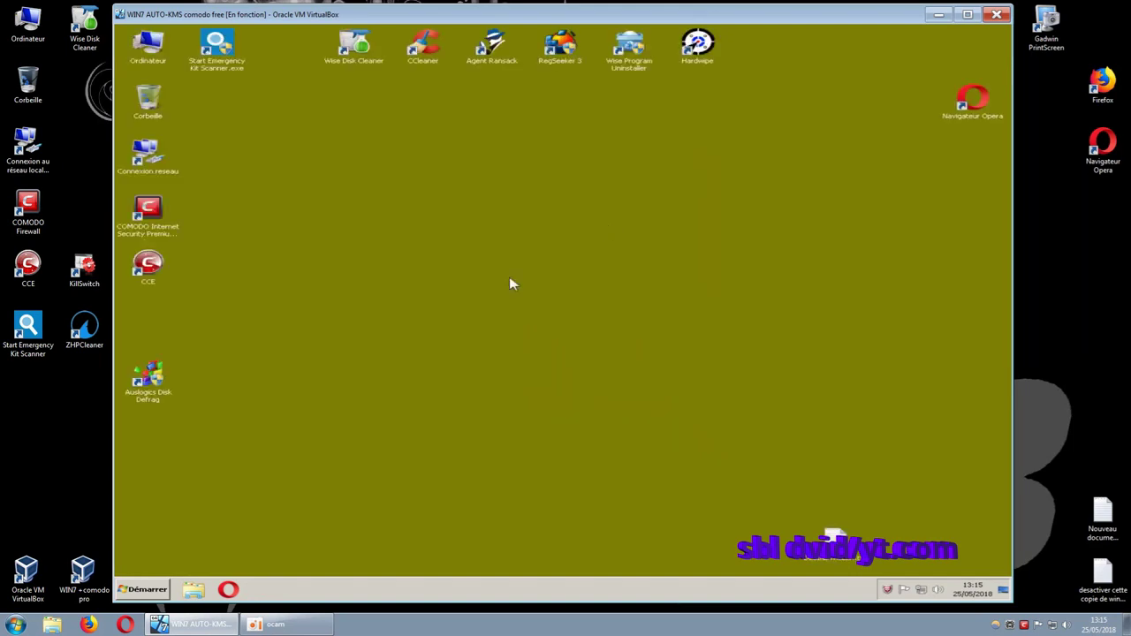
- Launch stinger64.exe from Téléchargements again, close the folder window and accept the licence agreement
click(195, 591)
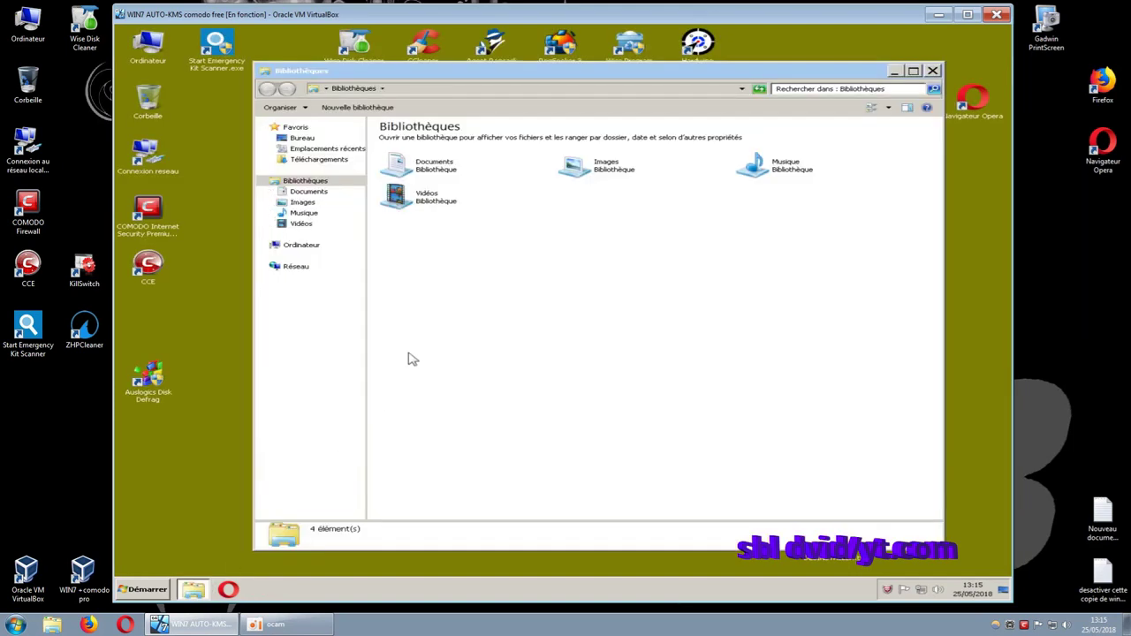
click(319, 159)
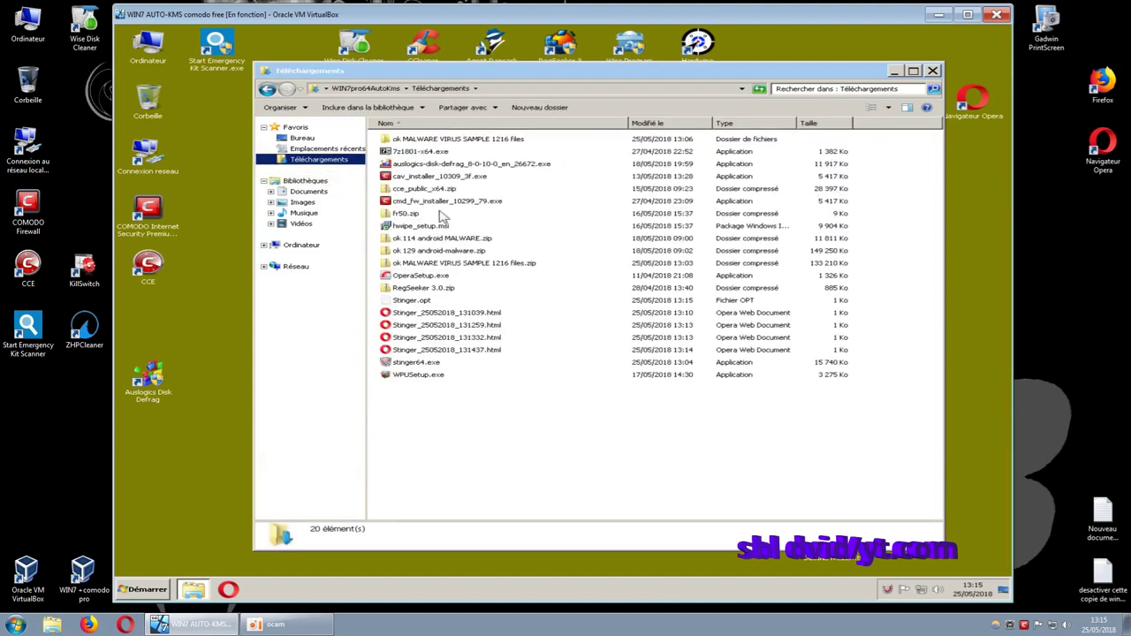
double_click(430, 363)
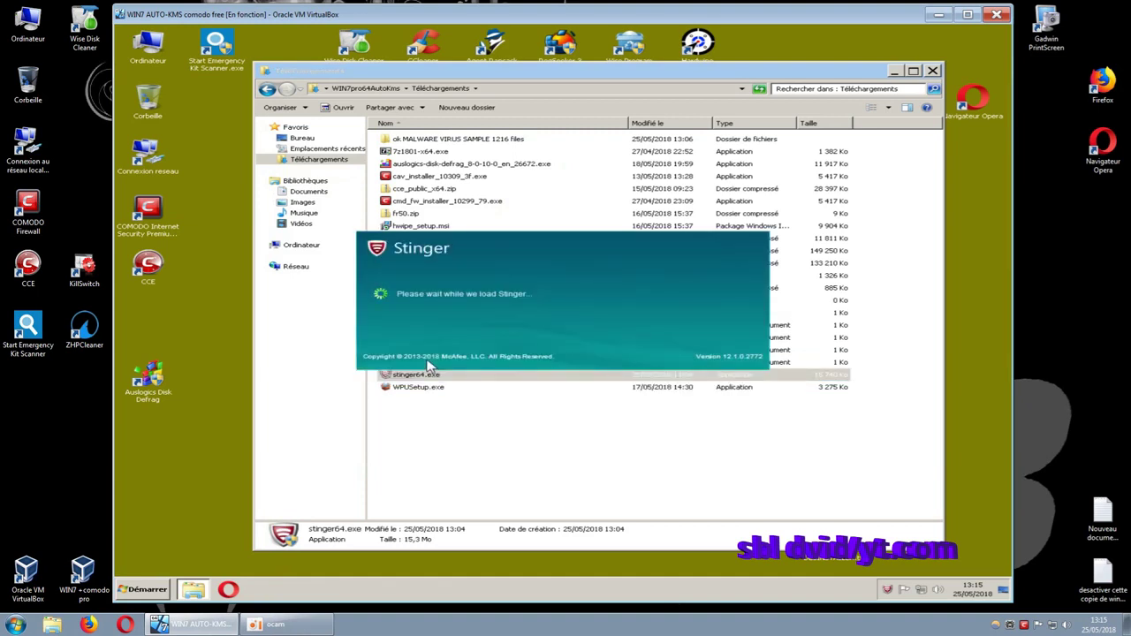
click(932, 72)
click(649, 426)
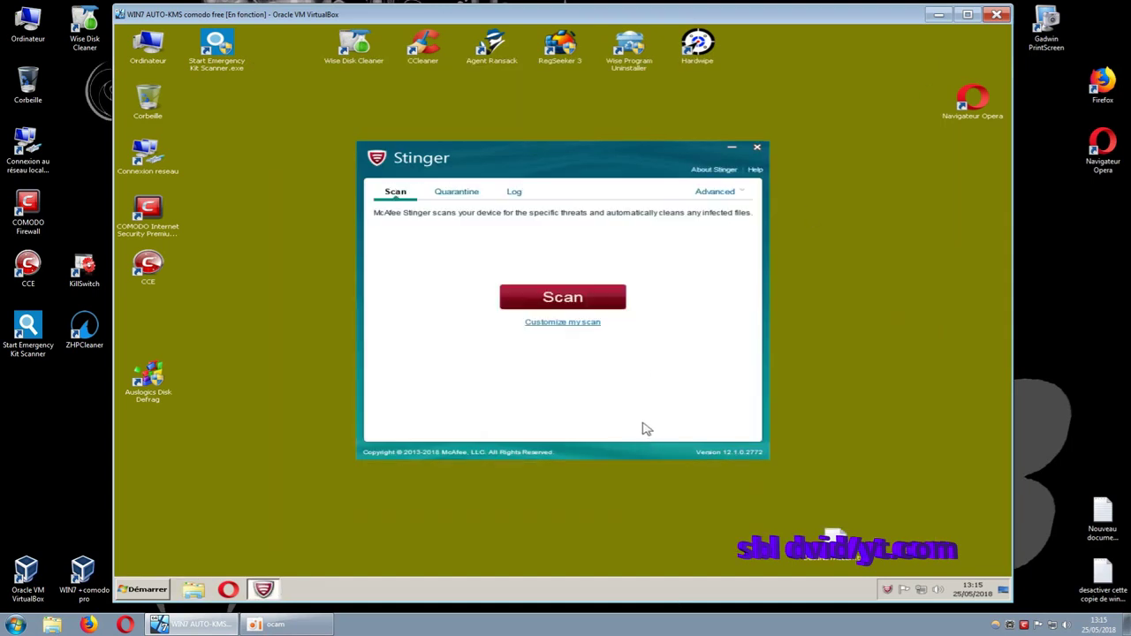
- Enable Processes, Registry, Boot Sectors and Rootkits as scan targets in the Stinger settings and save them
click(706, 193)
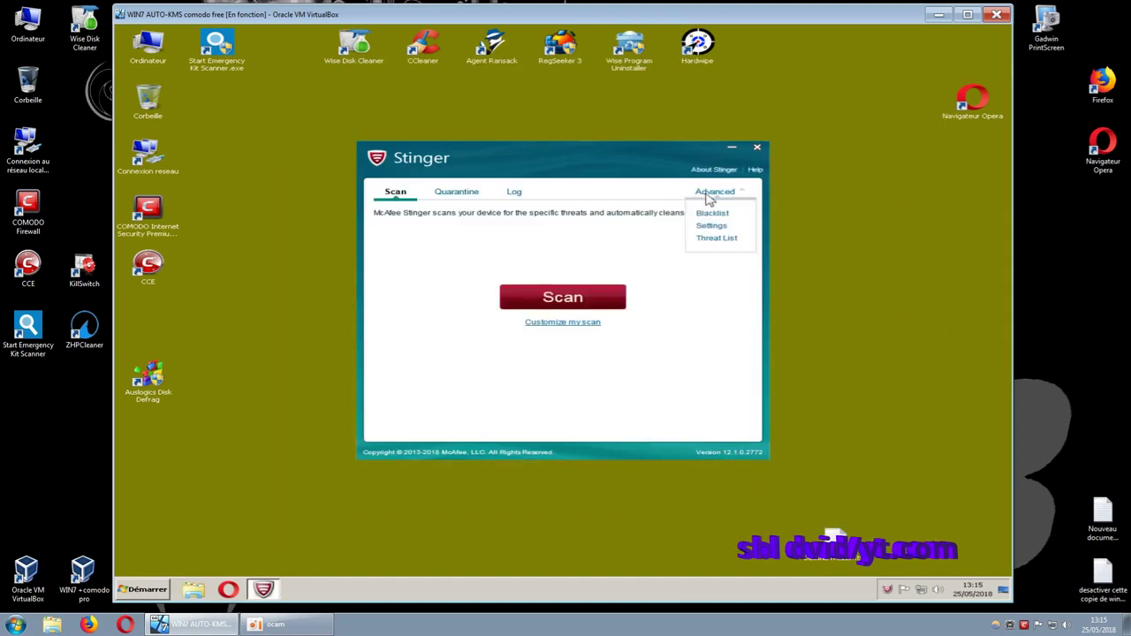
click(708, 226)
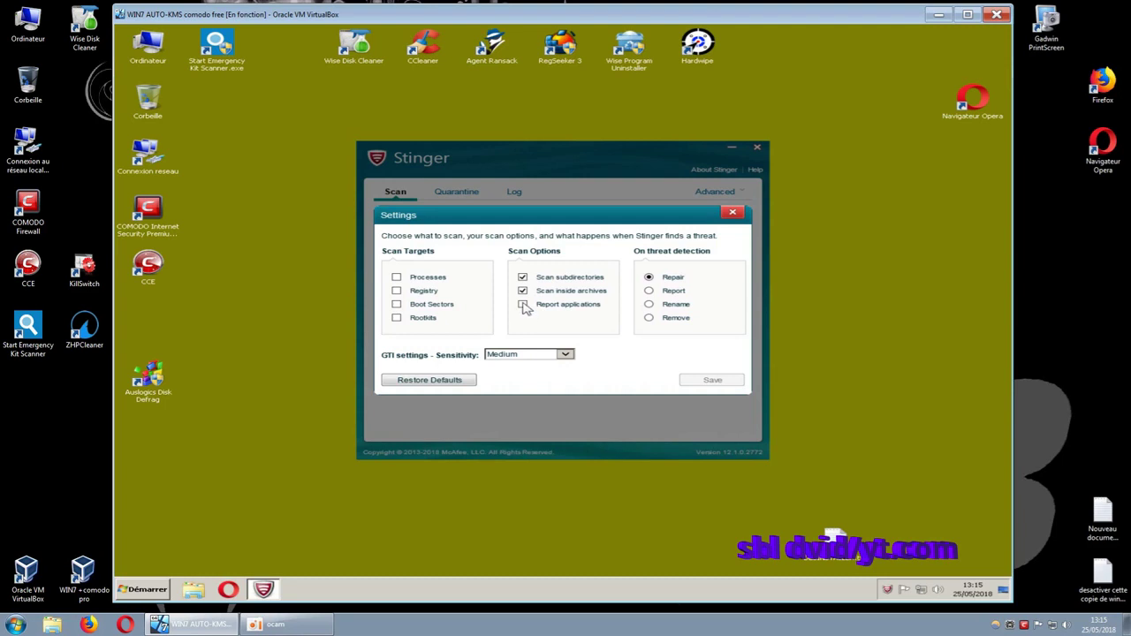
click(397, 304)
click(396, 290)
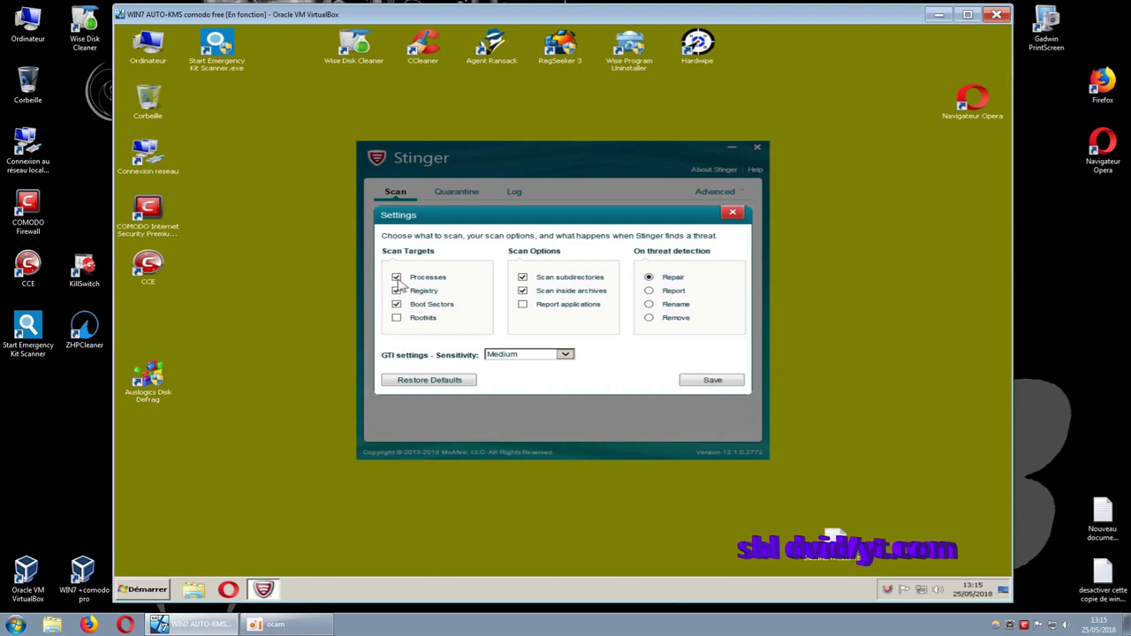
click(397, 317)
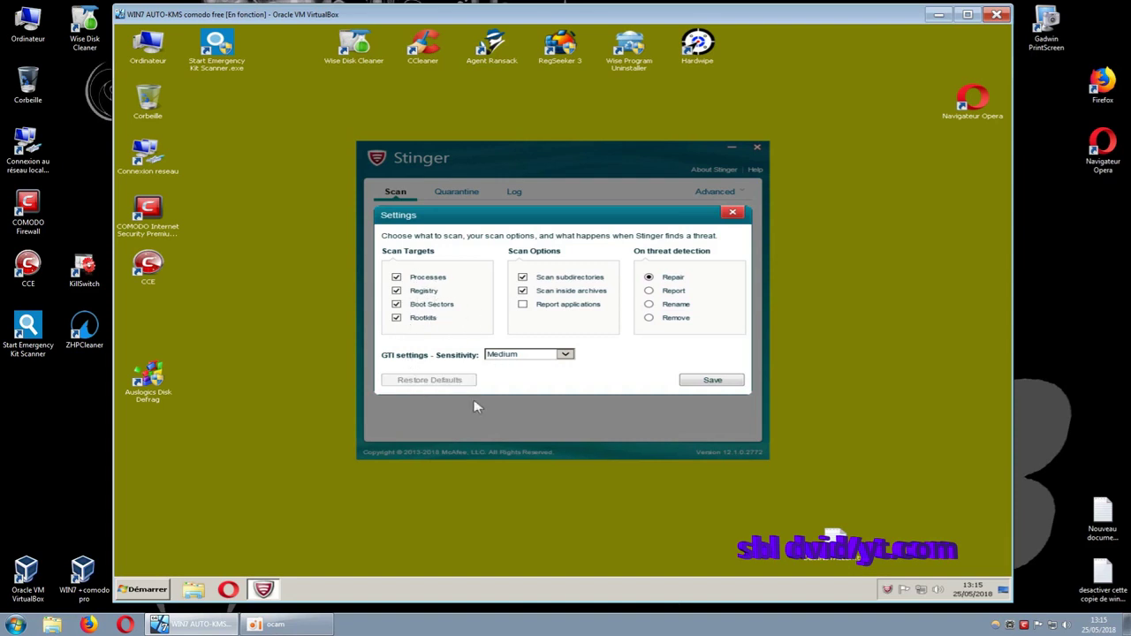
click(694, 383)
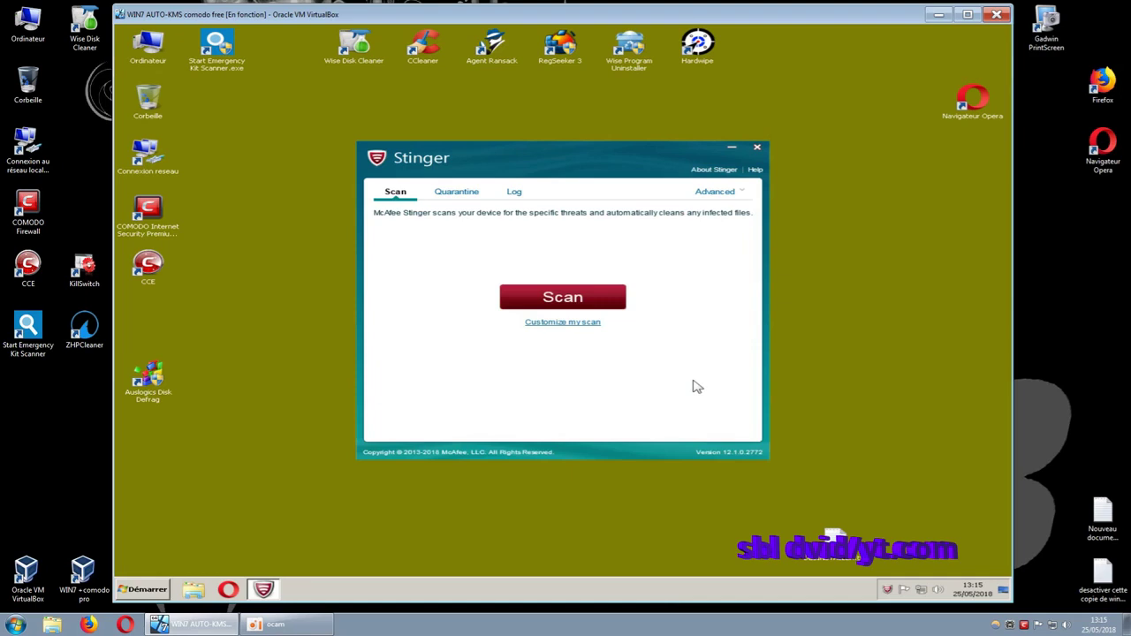
- Run a custom scan of only the ok MALWARE VIRUS SAMPLE 1216 files folder in Téléchargements and dismiss its summary
click(570, 324)
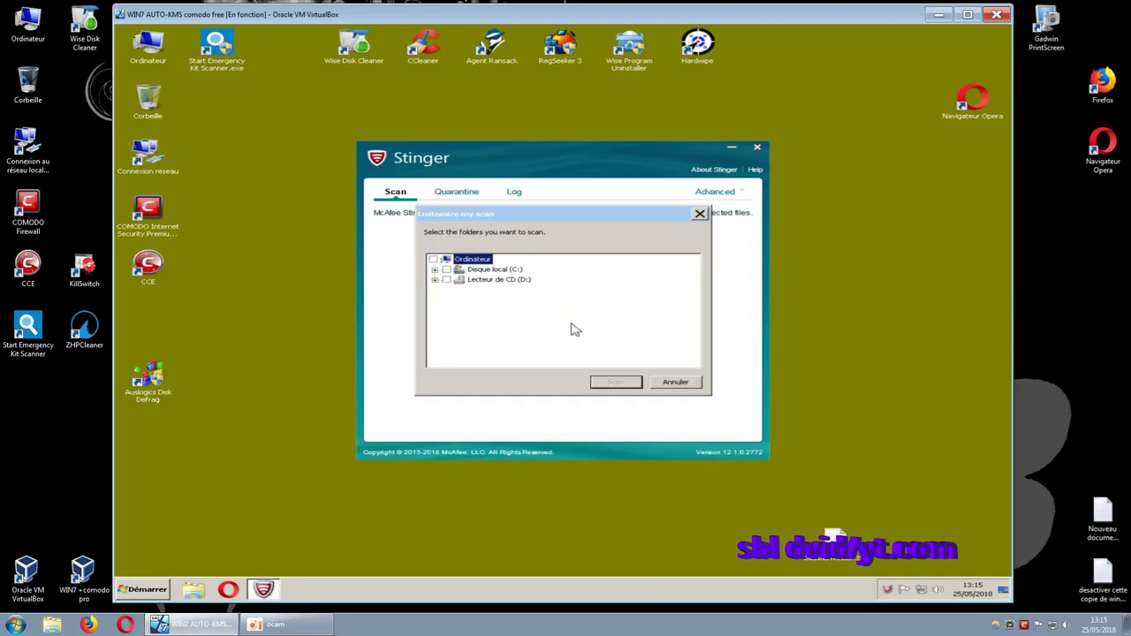
click(434, 270)
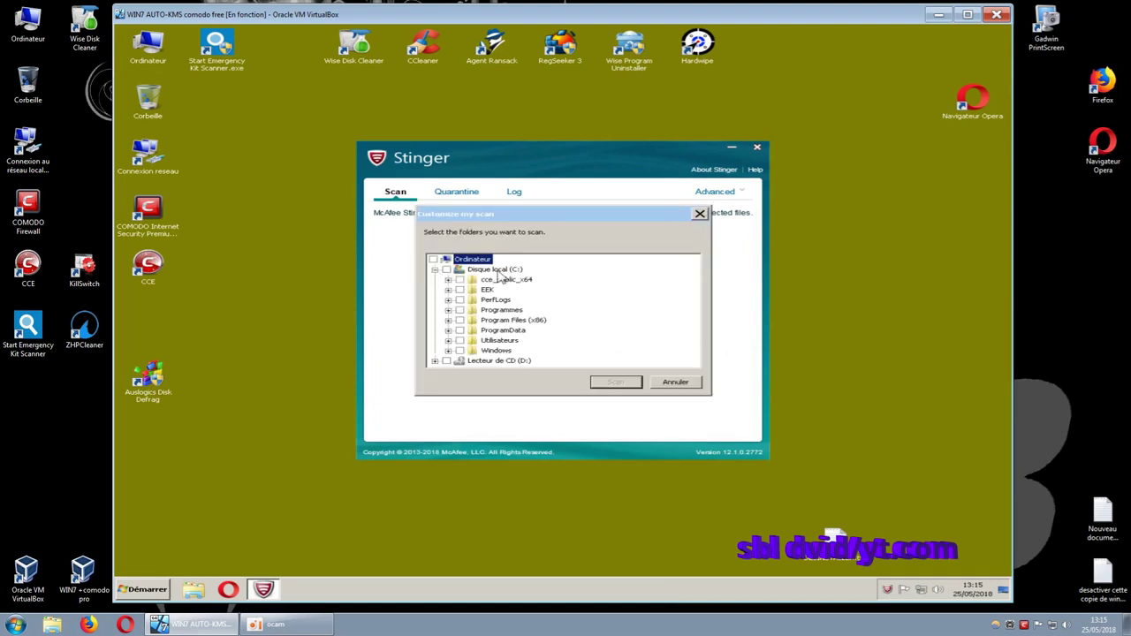
click(449, 341)
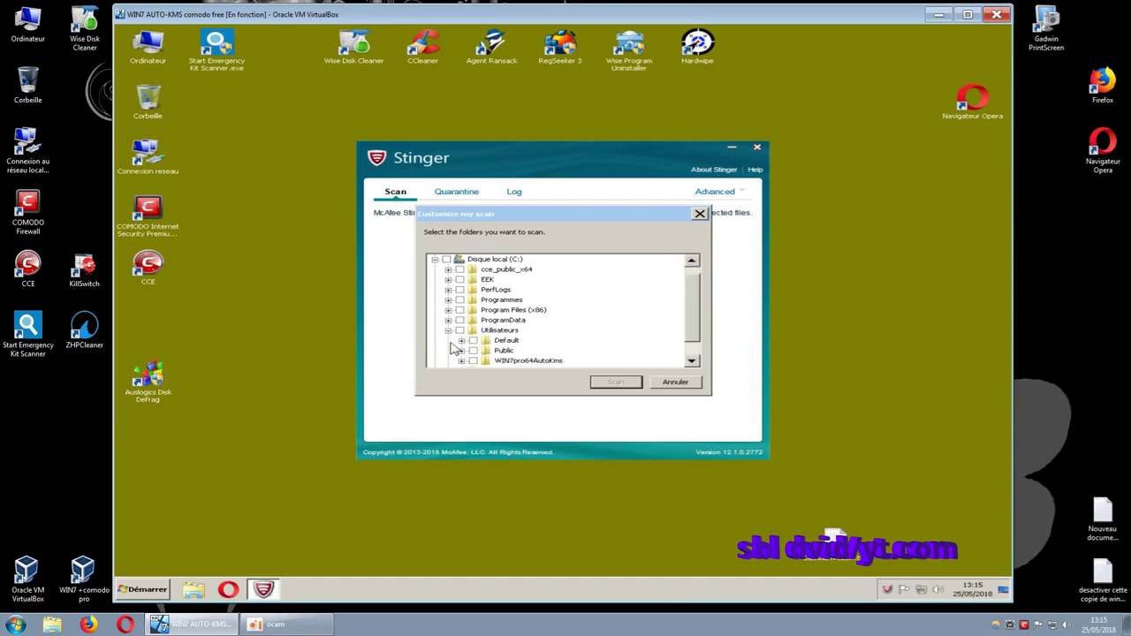
click(461, 361)
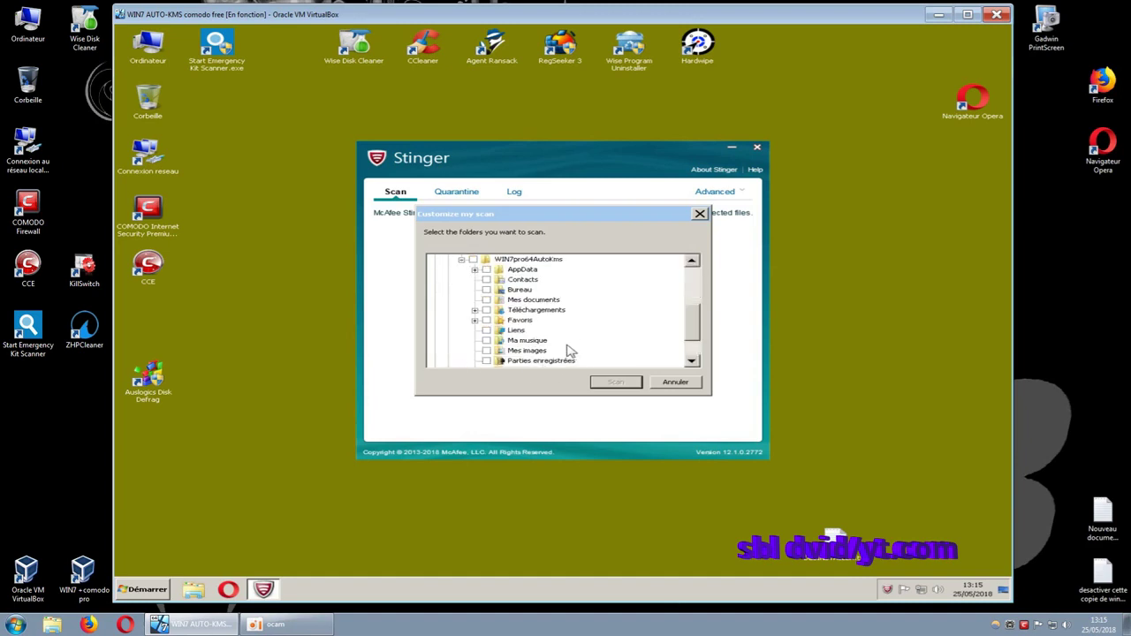
click(475, 310)
click(501, 319)
click(615, 382)
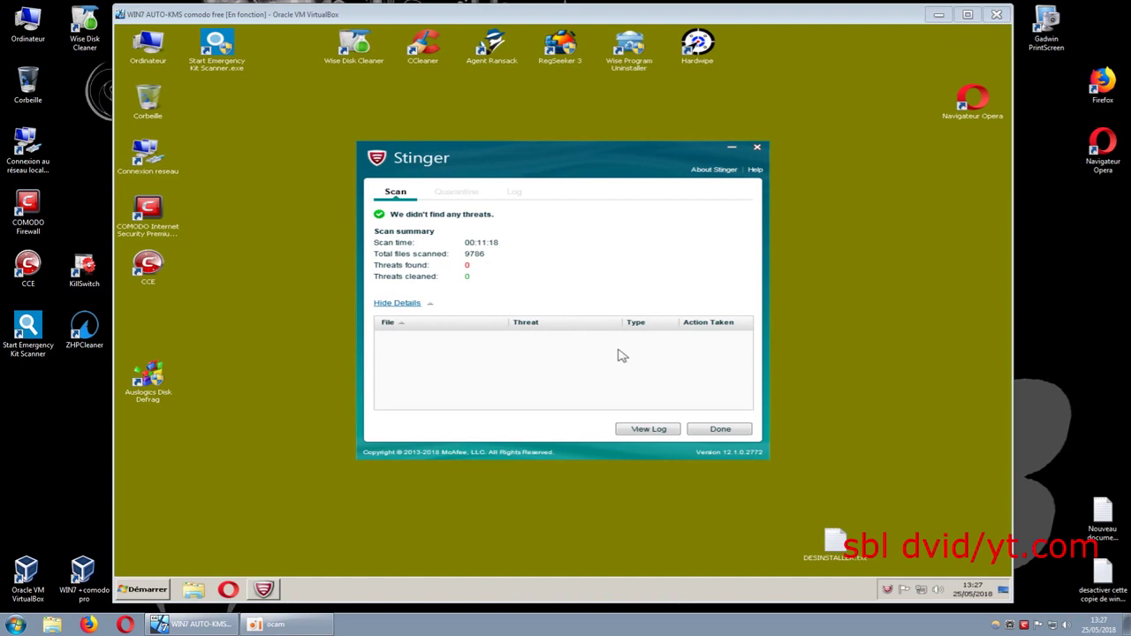
click(720, 430)
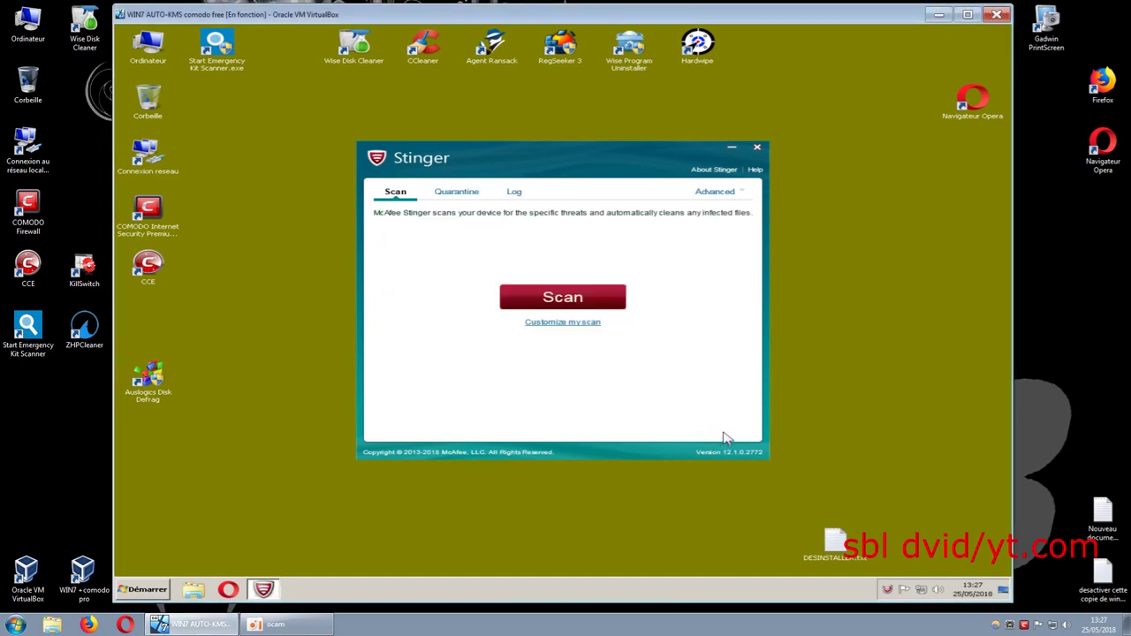
- Run a custom scan of the whole Téléchargements folder, including its malware sample subfolder, and close Stinger when it finishes
click(573, 324)
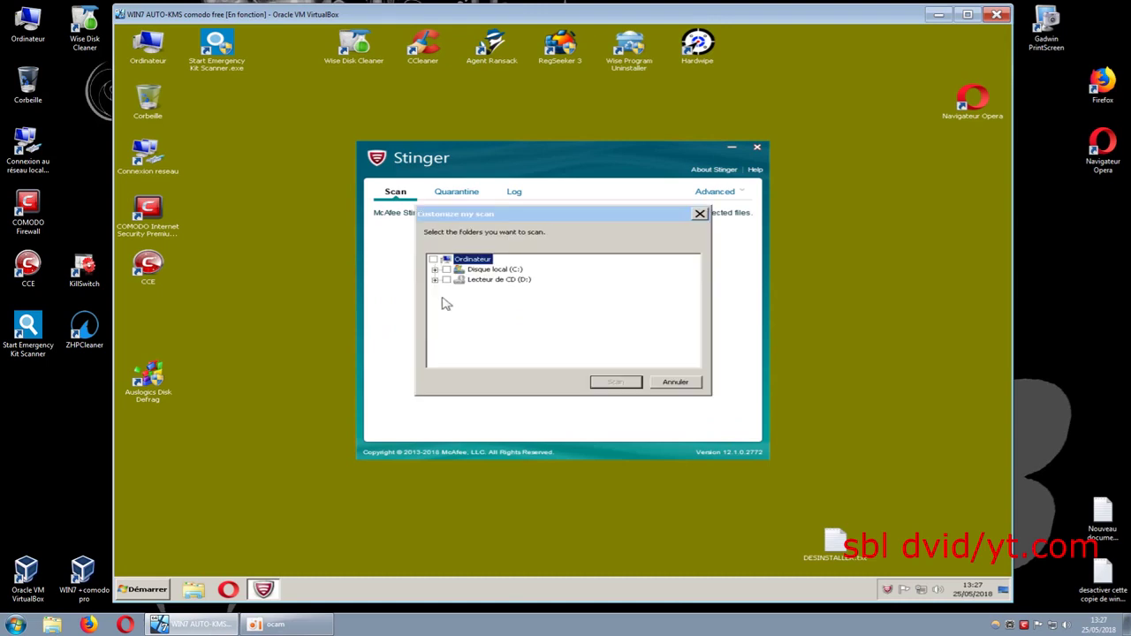
click(434, 269)
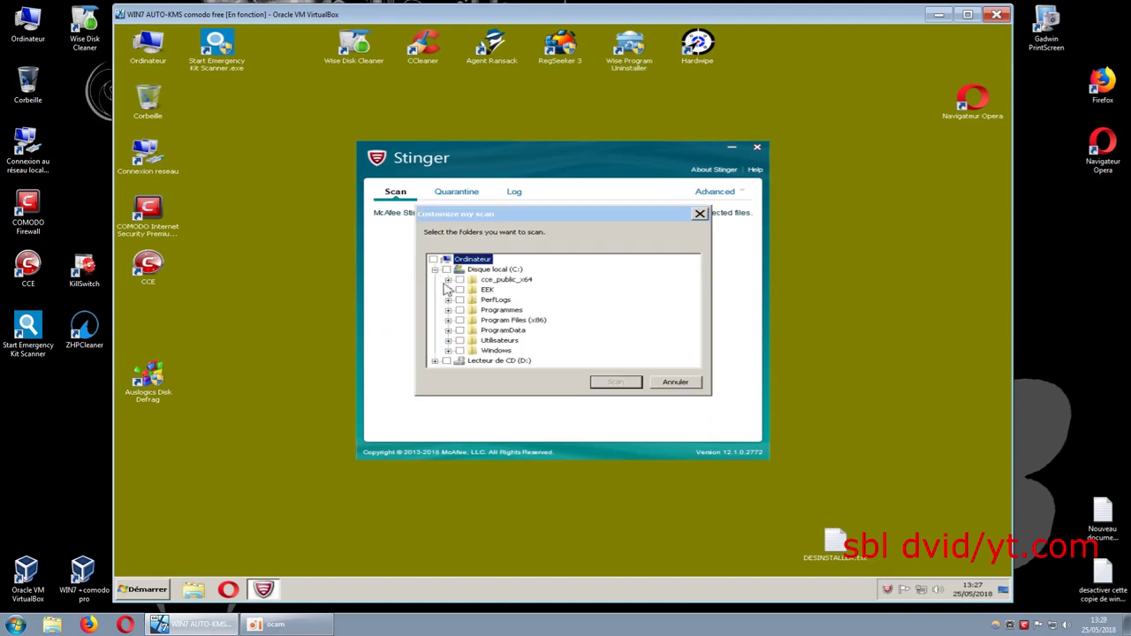
click(448, 340)
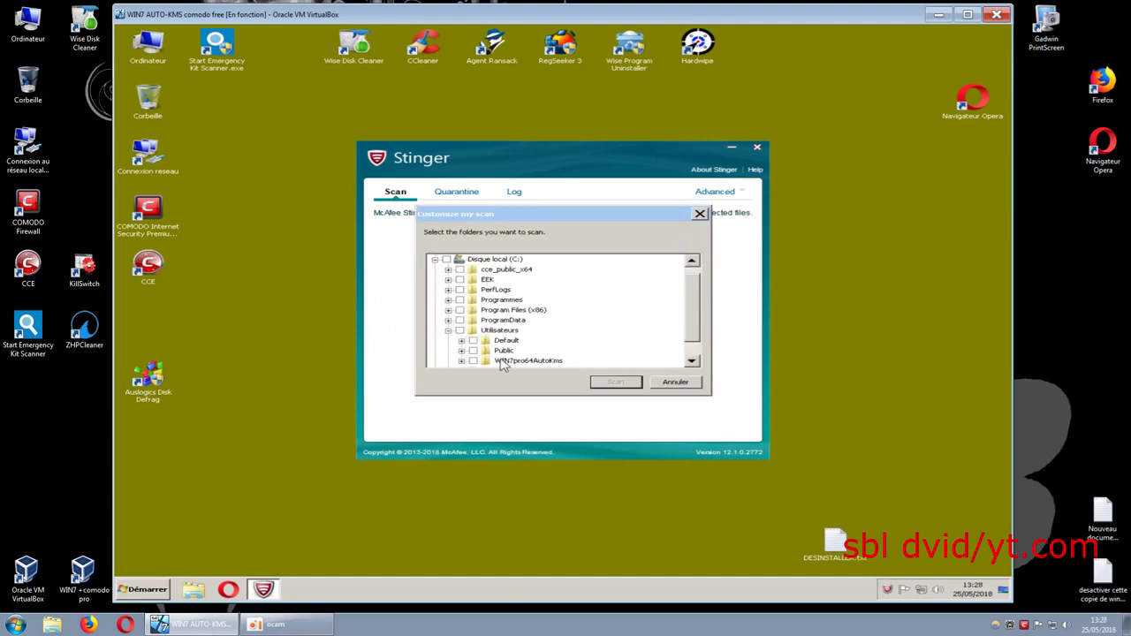
click(461, 361)
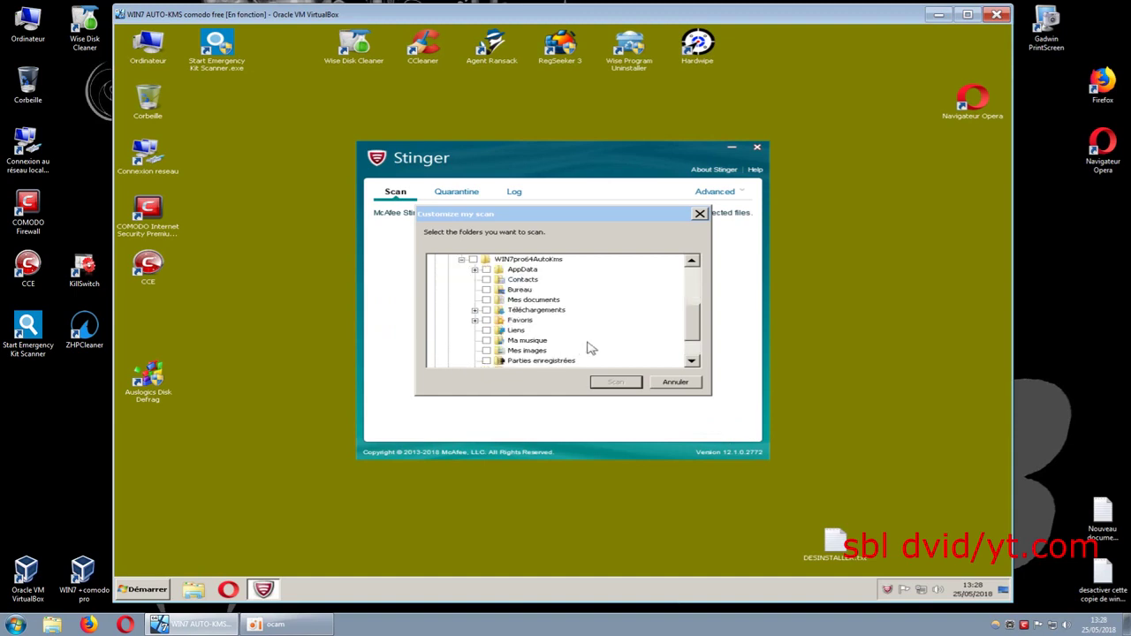
click(475, 310)
click(485, 310)
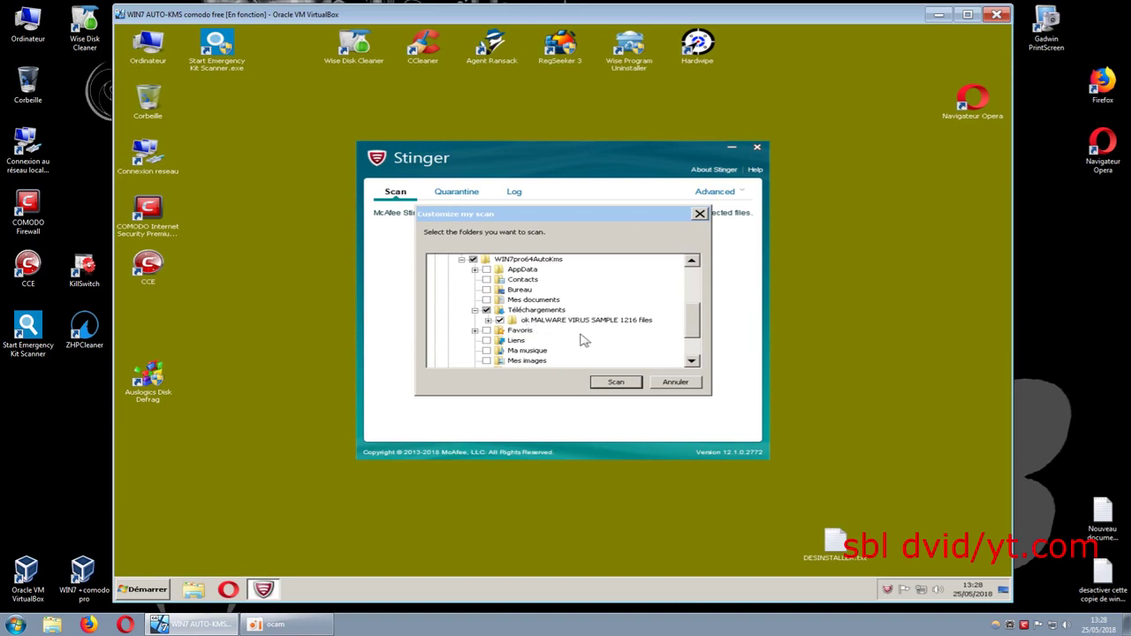
click(614, 382)
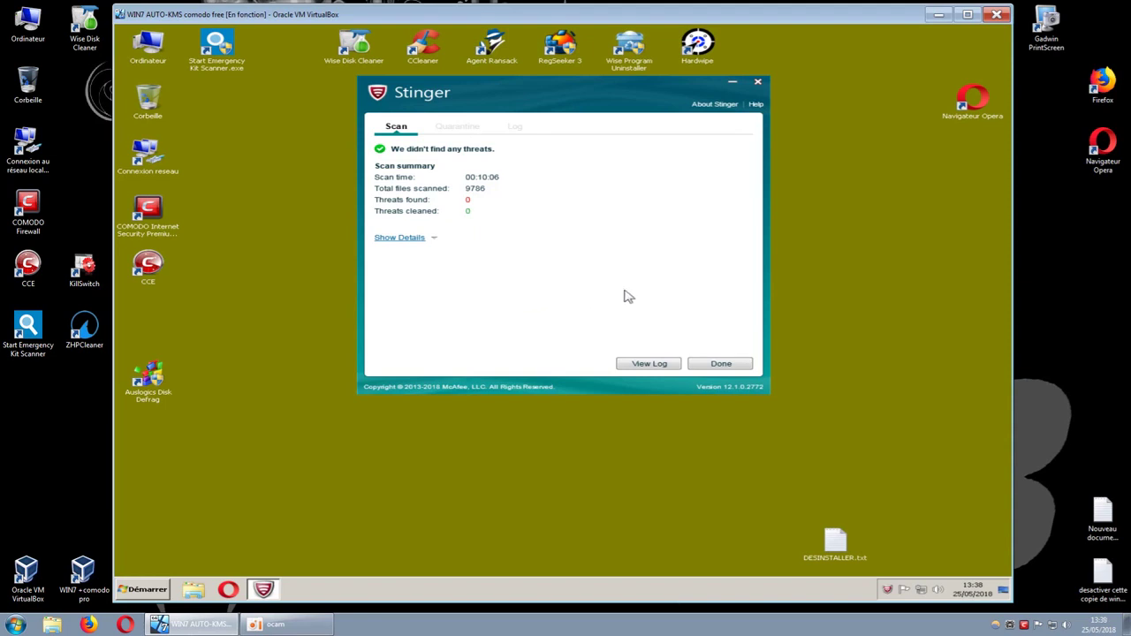
click(757, 84)
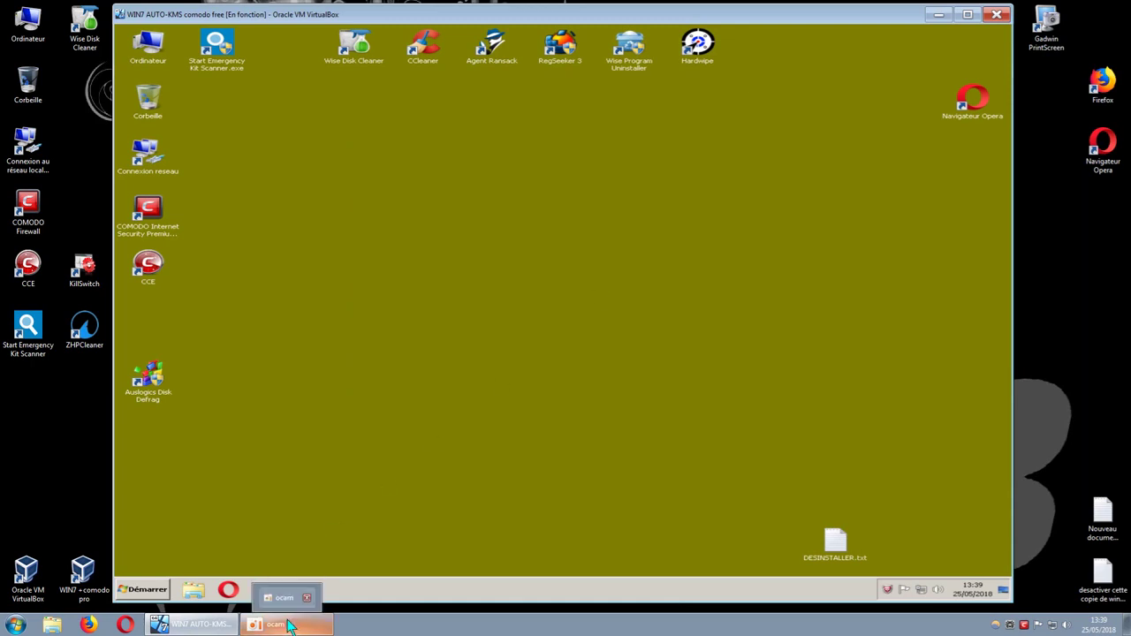